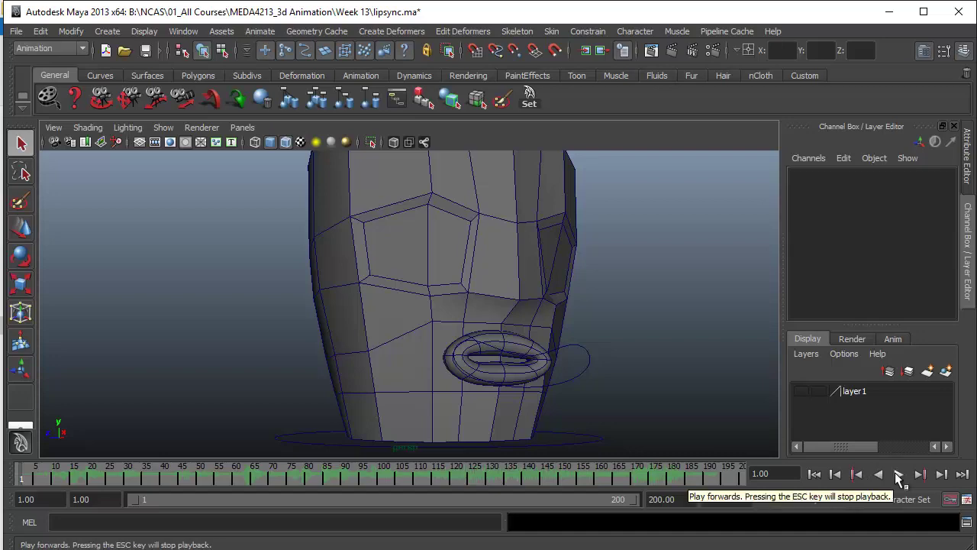
- Preview the finished lip-sync animation and open lipsyncStart.ma without saving changes to lipsync.ma
left_click(898, 475)
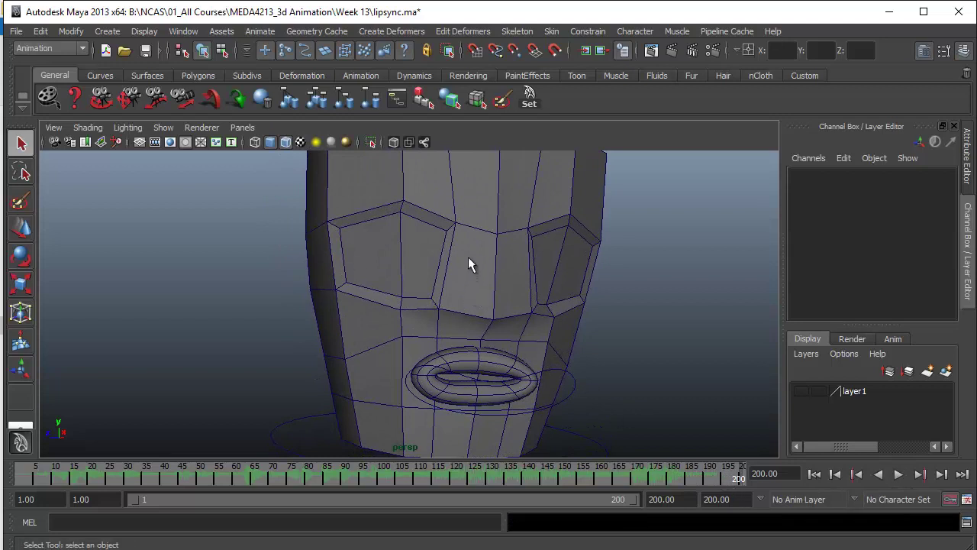
left_click(124, 50)
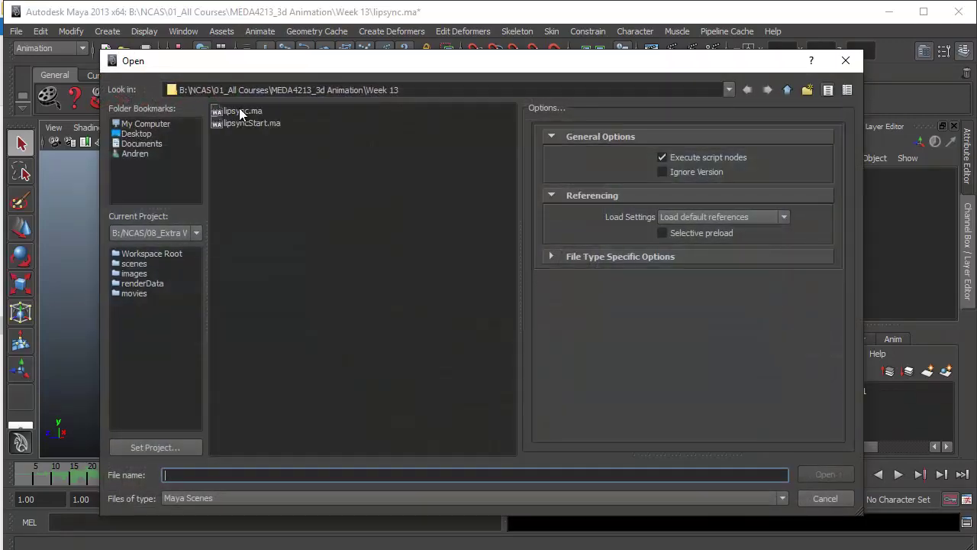
left_click(252, 123)
left_click(826, 473)
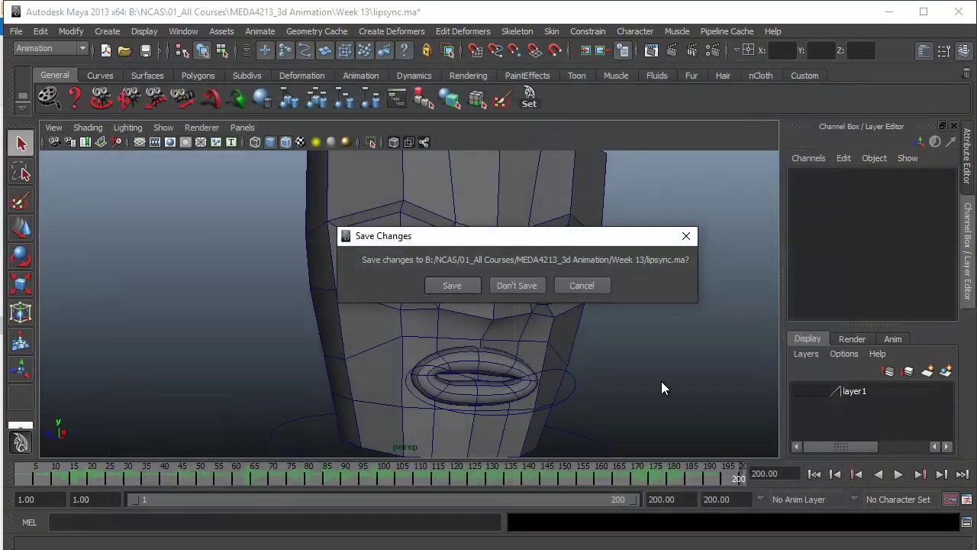
left_click(517, 286)
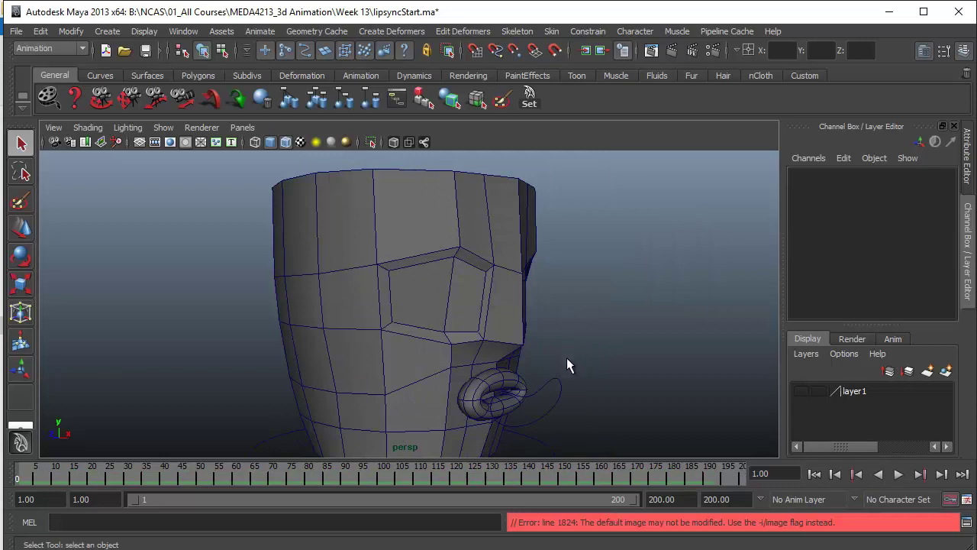
- Try the ccHead control by moving the whole head upward, and undo the move
left_click_drag(581, 384, 418, 319, "alt")
middle_click_drag(543, 365, 555, 342, "alt")
right_click_drag(556, 342, 514, 368, "alt")
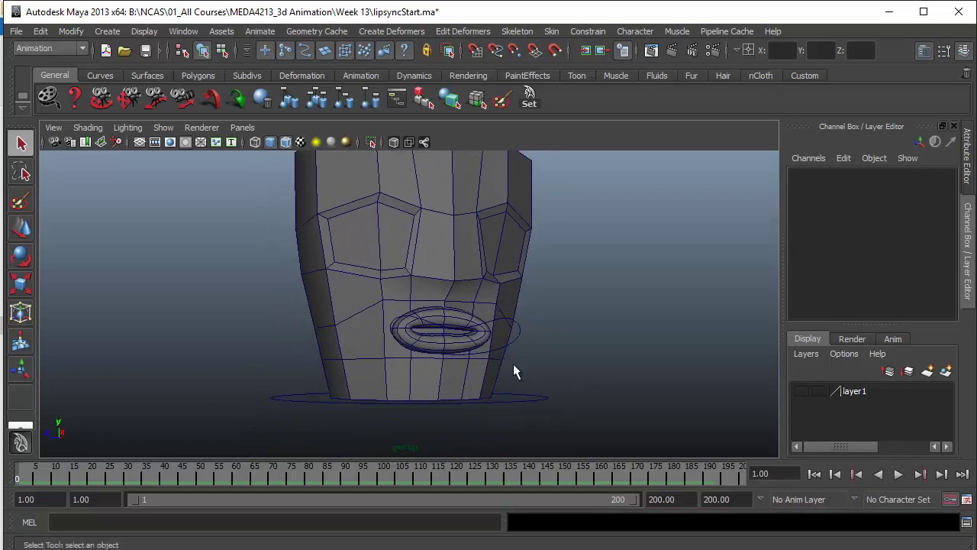
left_click(537, 400)
left_click_drag(512, 364, 555, 345, "alt")
middle_click_drag(555, 344, 542, 365, "alt")
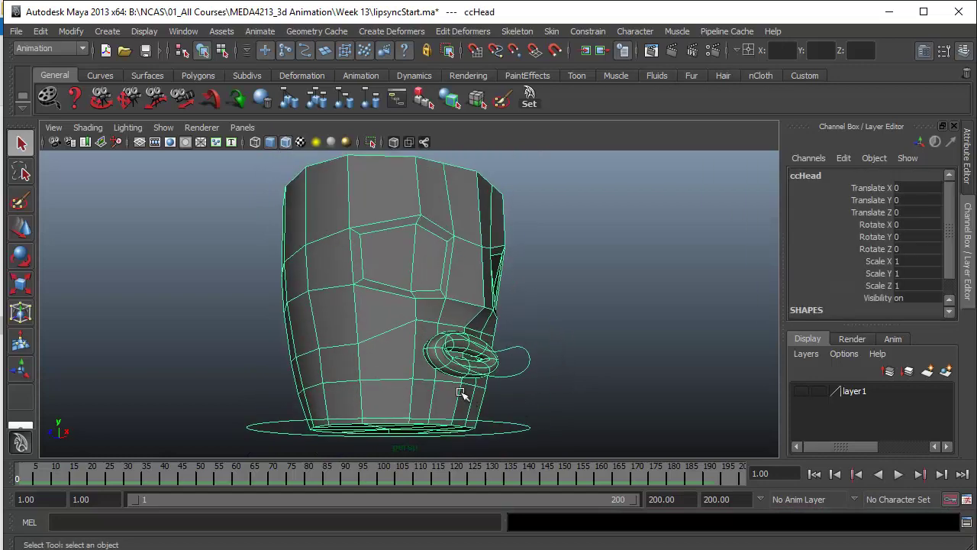
key("w")
left_click_drag(389, 430, 381, 388)
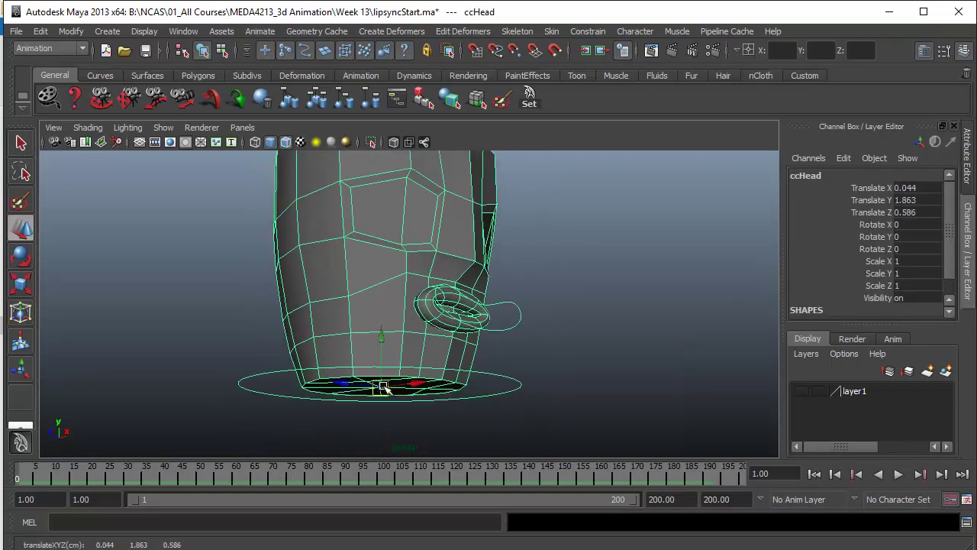
key("ctrl+z")
- Select the ccMouth control curve around the lips and frame the mouth closely
left_click_drag(504, 375, 454, 391, "alt")
left_click(497, 366)
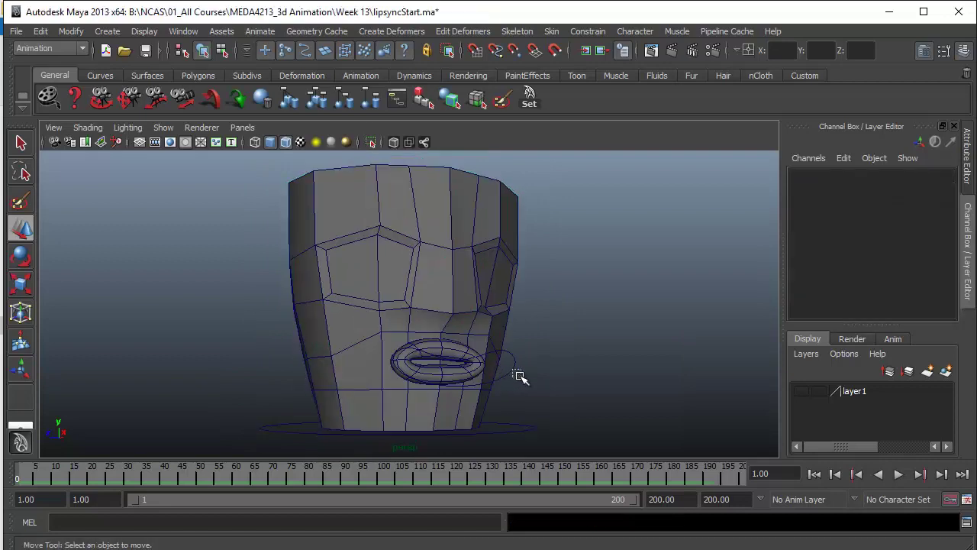
left_click(506, 374)
mouse_move(506, 375)
left_mouse_down("alt")
mouse_move(535, 386)
mouse_move(511, 382)
left_mouse_up("alt")
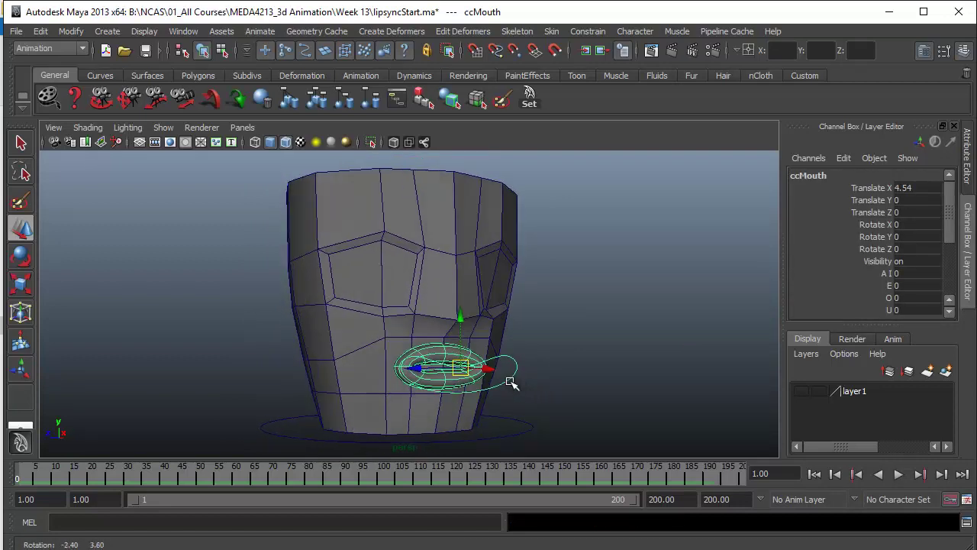
right_click_drag(442, 379, 493, 361, "alt")
left_click_drag(493, 361, 450, 382, "alt")
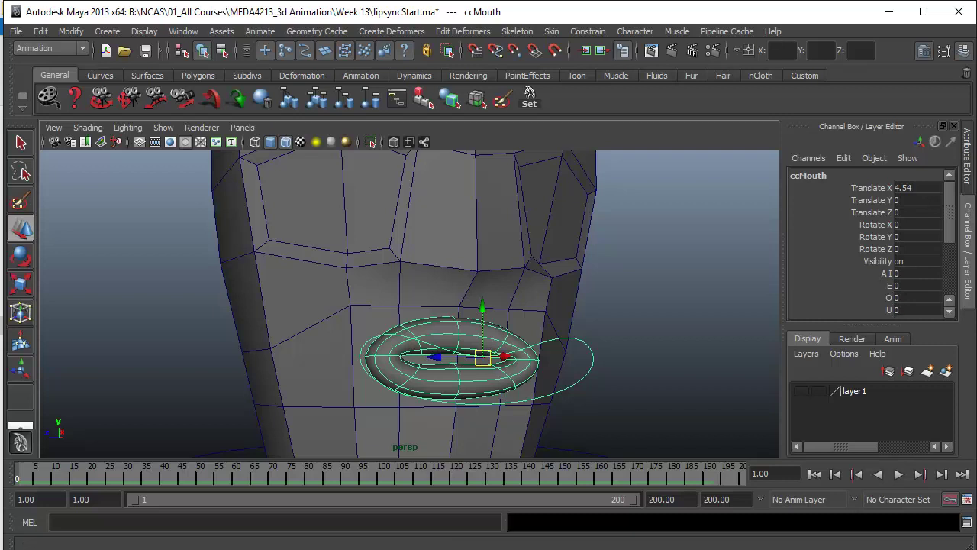
- Examine the A and I, E, O and U mouth shapes in the a-e-i-o-u.png reference in Photos, and return to Maya
key("alt+Tab")
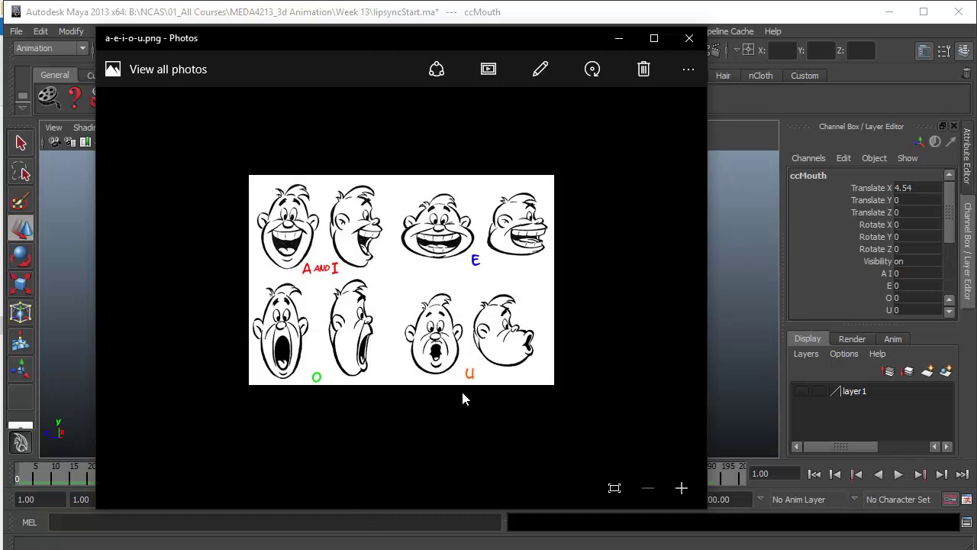
scroll(531, 311, "up", 2)
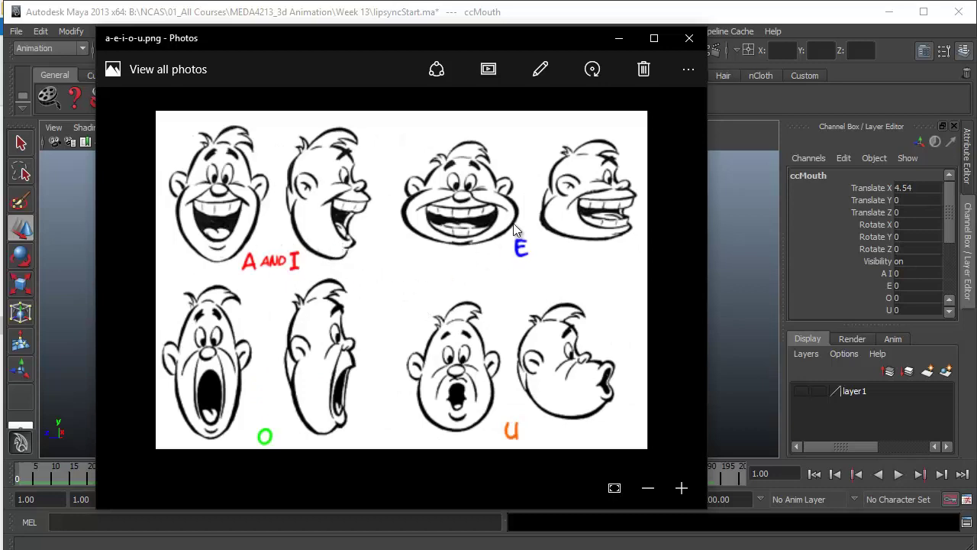
left_click(628, 41)
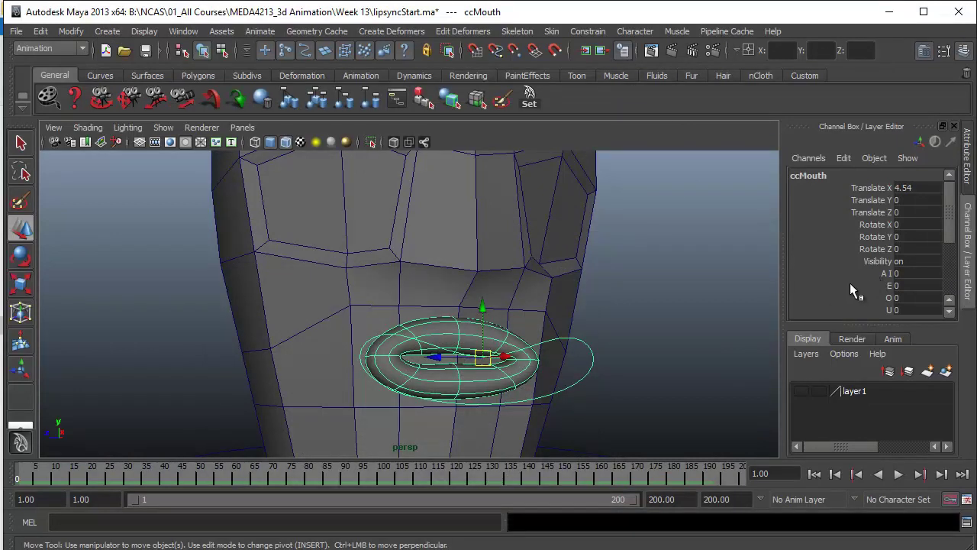
- Test the A I and E mouth shapes of ccMouth and return both attributes to 0
left_click(885, 274)
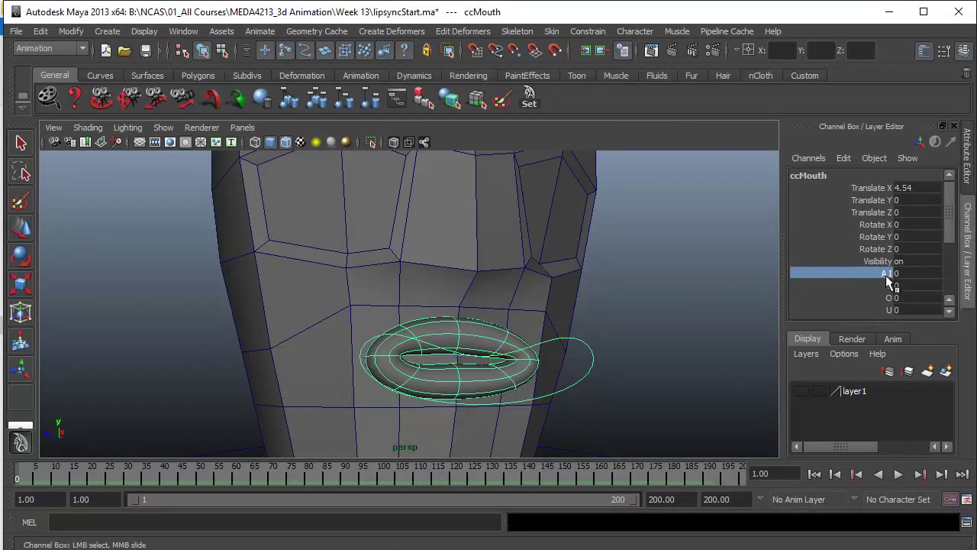
middle_click_drag(706, 278, 459, 276)
left_click(889, 286)
middle_click_drag(714, 295, 507, 284)
- Test the O and U mouth shapes of ccMouth, taking U up to 10, and return both attributes to 0
left_click(888, 298)
middle_click_drag(628, 297, 583, 283)
left_click(871, 306)
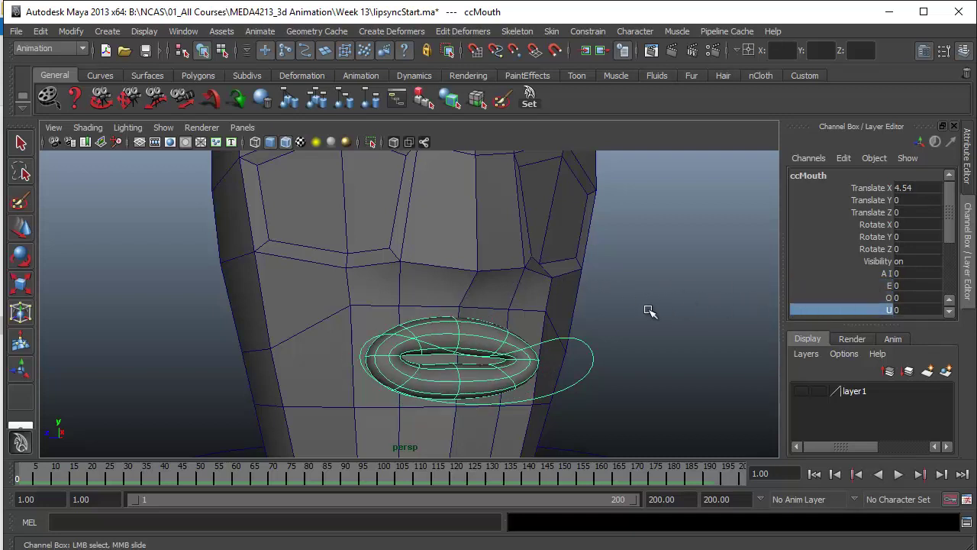
middle_click_drag(650, 311, 588, 295)
left_click(886, 300)
left_click(887, 309)
middle_click_drag(652, 310, 752, 311)
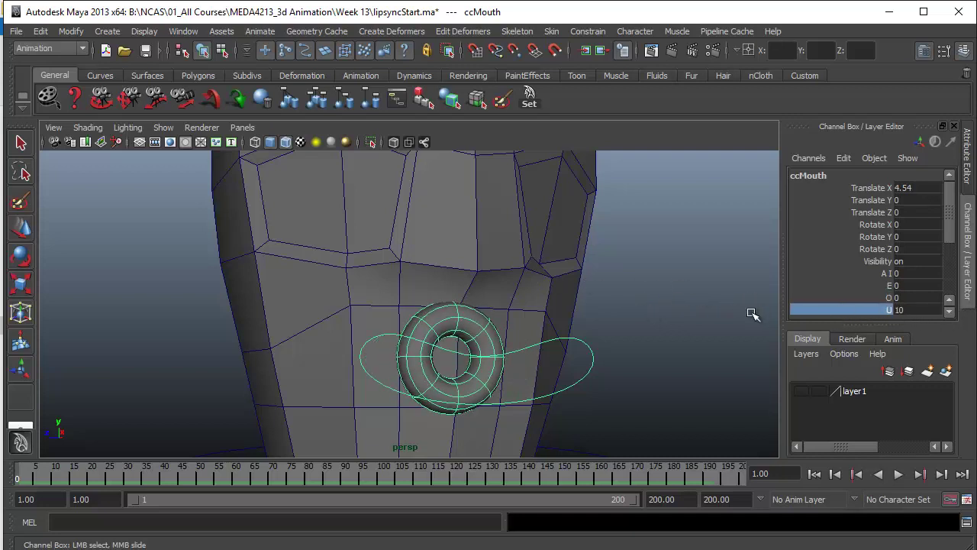
left_click(884, 297)
middle_click_drag(636, 295, 386, 294)
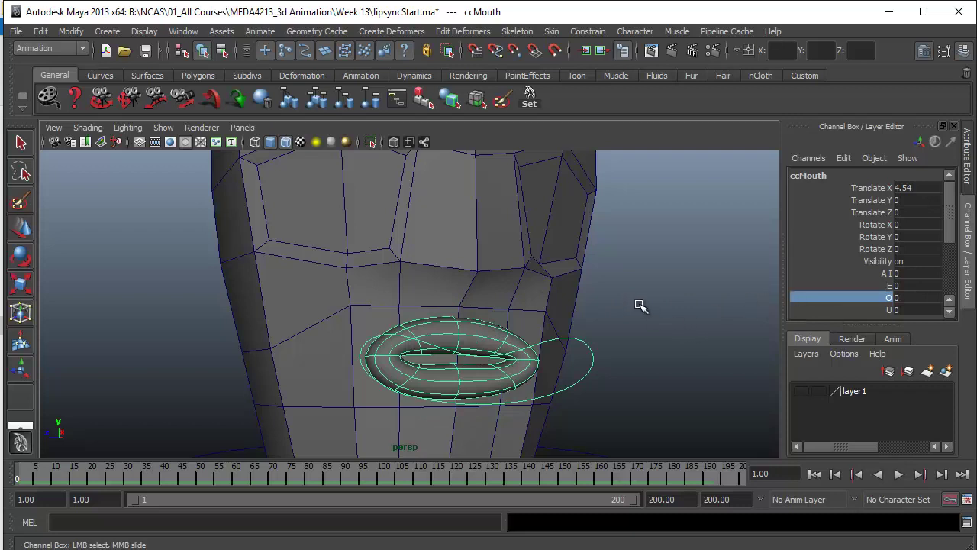
- Import the LipSync.wav audio file from the Week 13 folder and play it back on the timeline
left_click(15, 32)
left_click(41, 160)
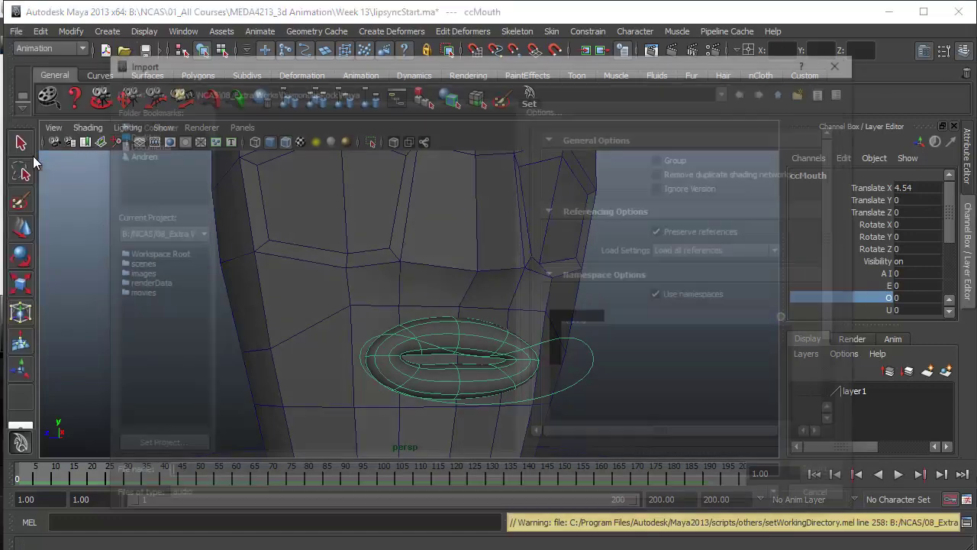
left_click(228, 139)
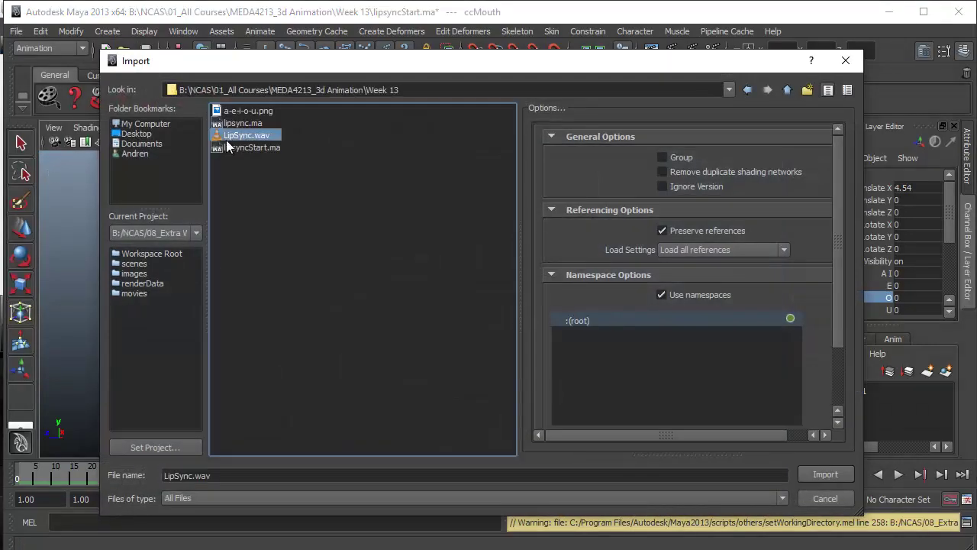
left_click(830, 475)
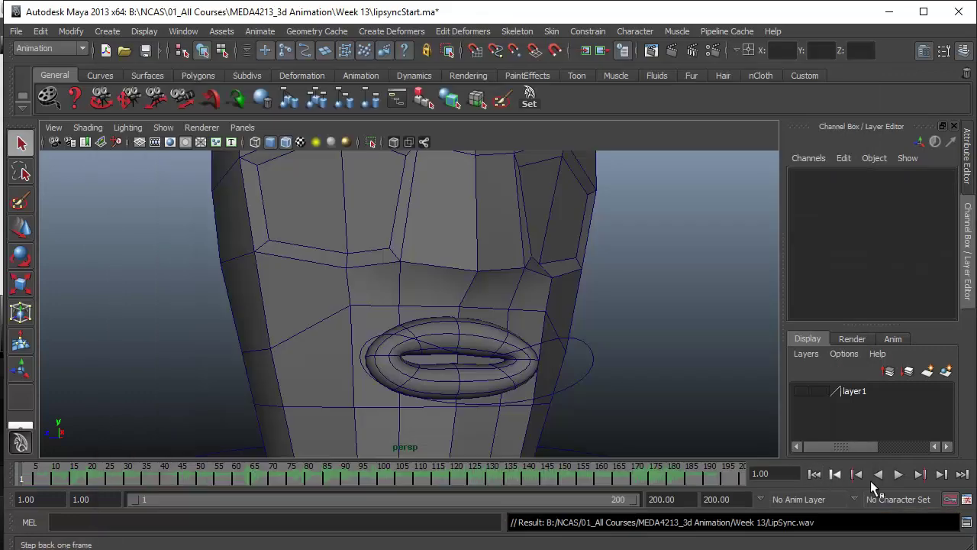
left_click(899, 474)
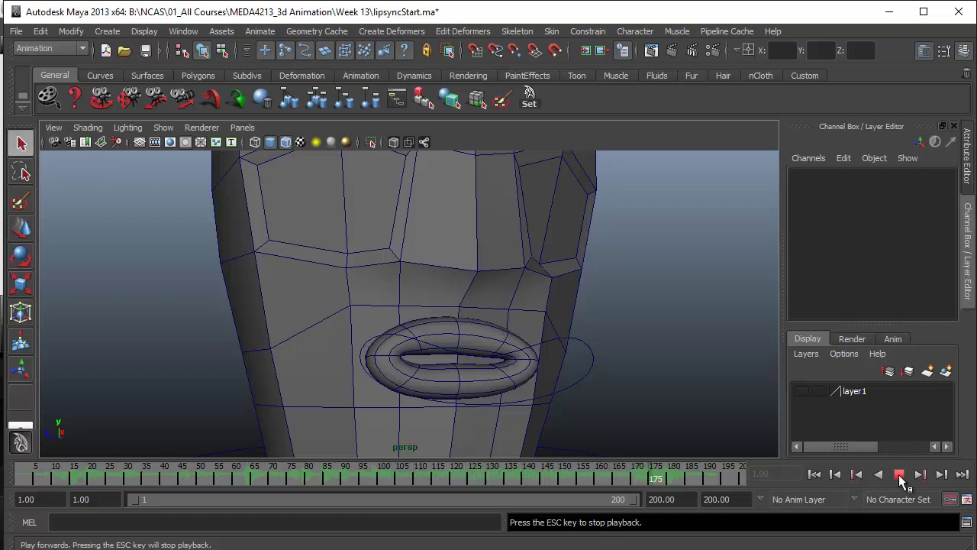
left_click(899, 474)
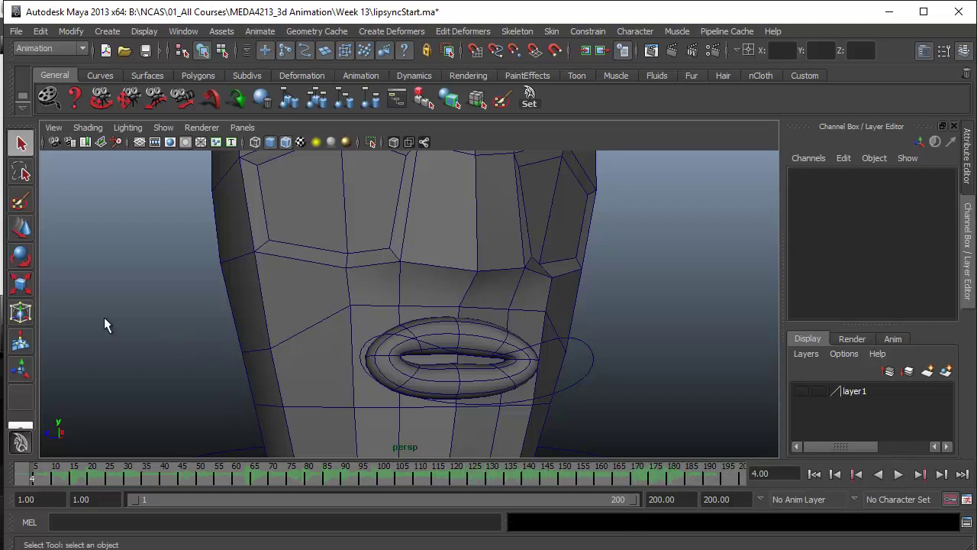
- Open a blank Notepad document and place its window over the viewport for the dialogue transcript
key("super")
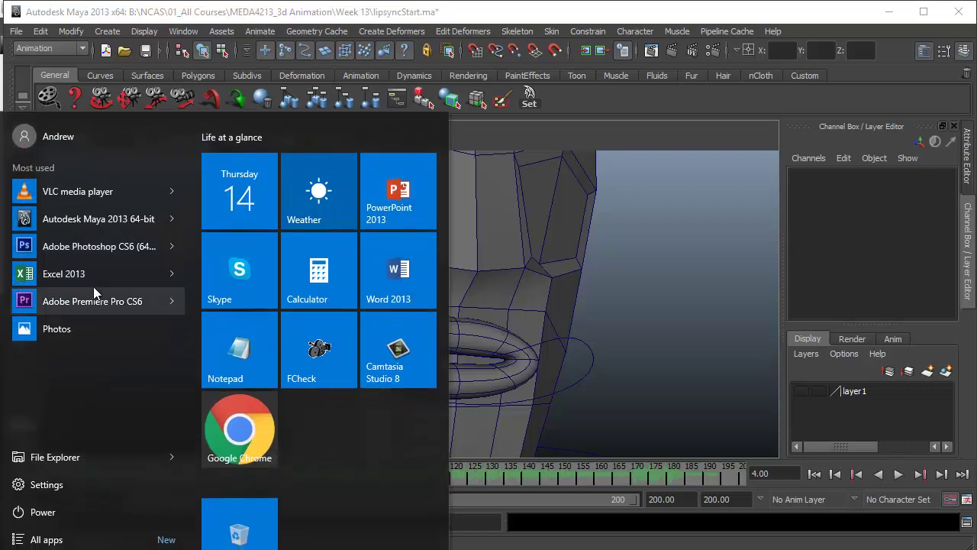
left_click(236, 354)
left_click_drag(192, 194, 444, 96)
- Listen to the audio and transcribe it in Notepad as "I Believe Whatever doesn't kill you simply makes him stranger"
left_click(898, 474)
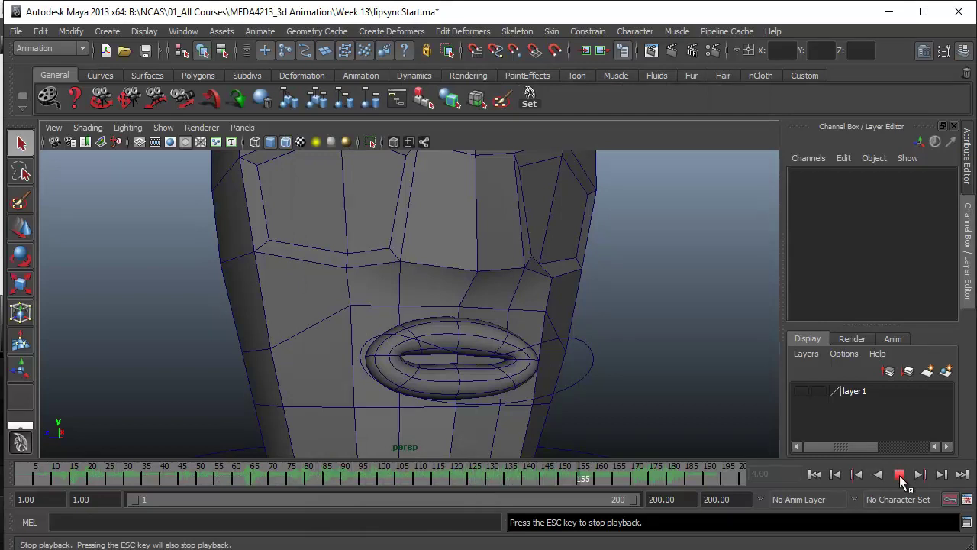
left_click(899, 475)
key("alt+Tab")
type("I B")
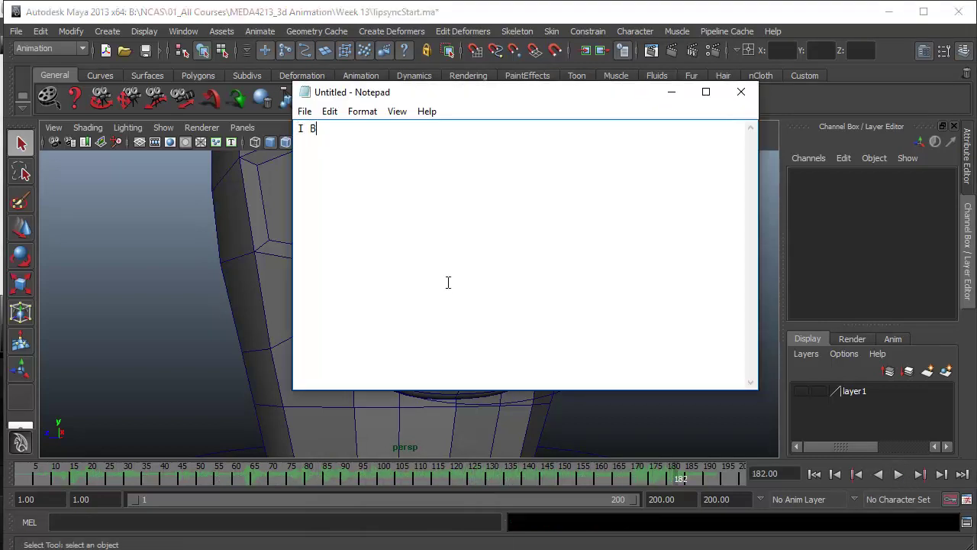
type("elieve Whatever doesn't kill ")
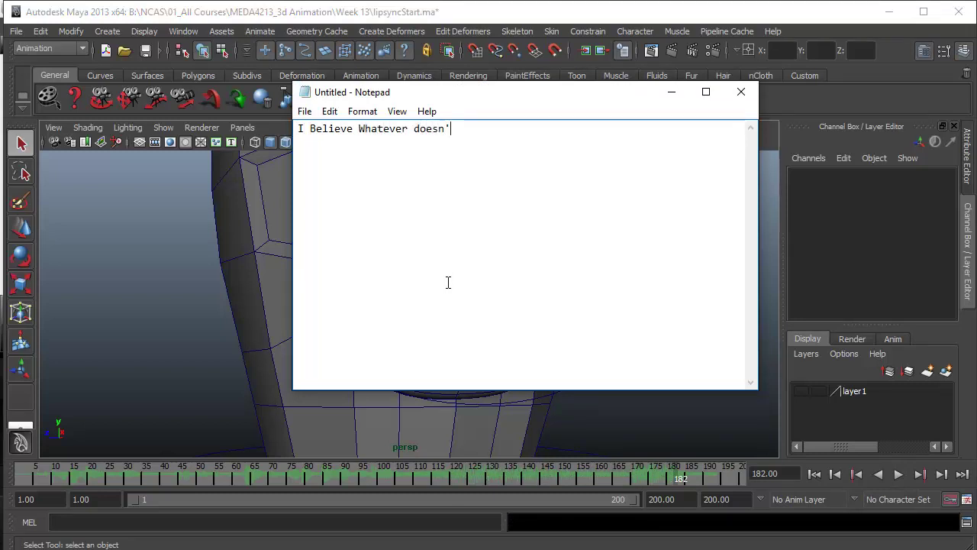
type("you simply make")
key("BackSpace")
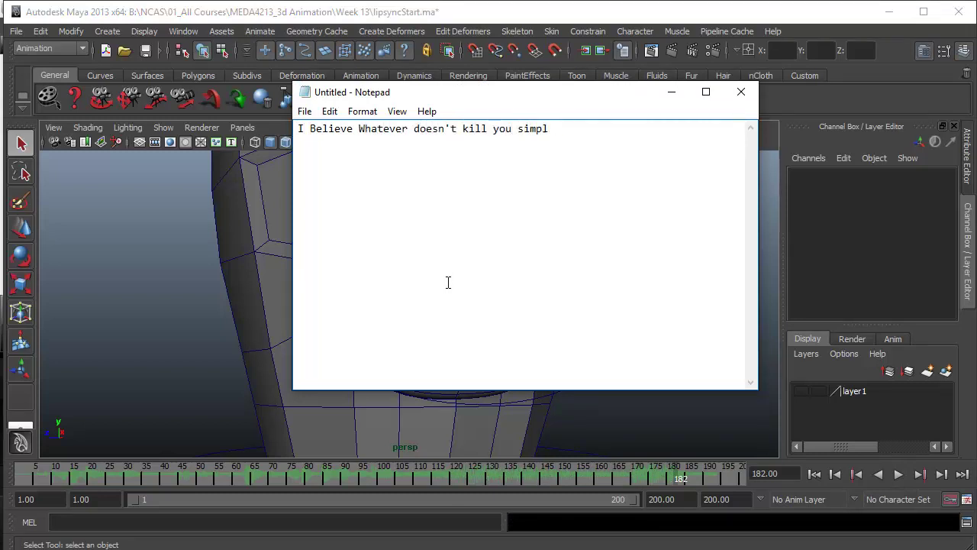
type("y make")
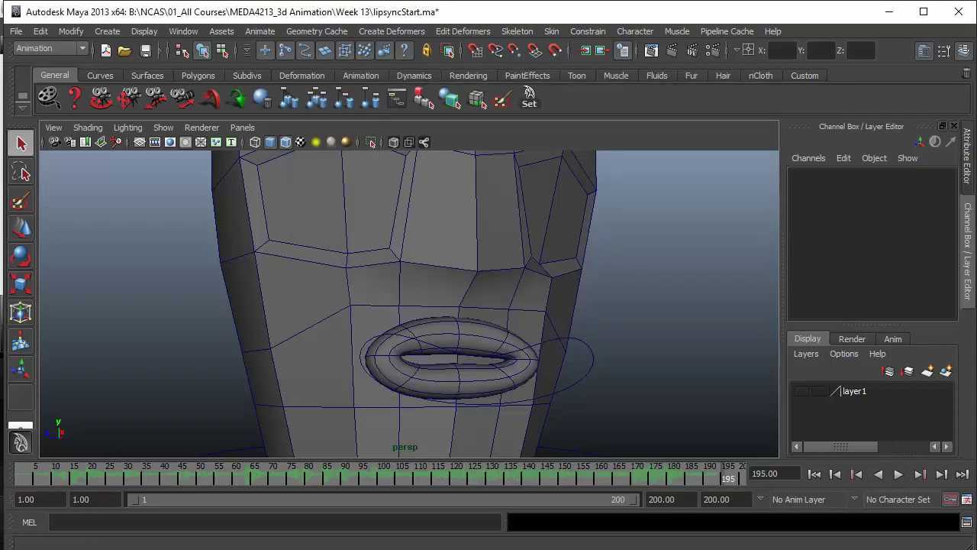
key("alt+Tab")
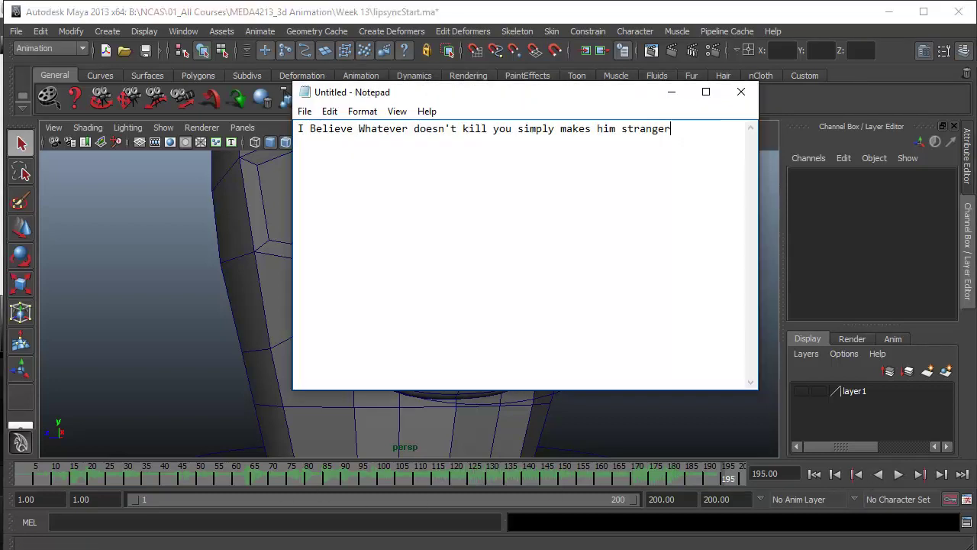
- Go through the vowel sounds in the opening words "I Believe Whatever doesn't" of the transcript, and move Notepad out of the way
left_click_drag(306, 128, 297, 128)
left_click_drag(316, 128, 323, 129)
left_click(354, 128)
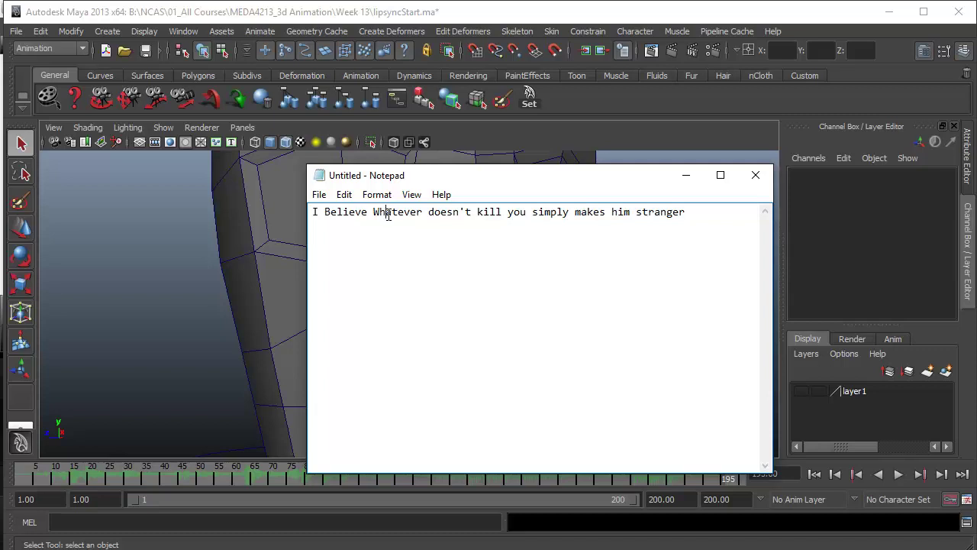
left_click_drag(411, 215, 416, 215)
left_click(460, 211)
mouse_move(532, 181)
left_mouse_down()
mouse_move(801, 252)
mouse_move(756, 244)
left_mouse_up()
- Play the opening of the audio from frame 1 and bring the time slider back to frame 1
left_click(20, 472)
key("alt+v")
key("alt+v")
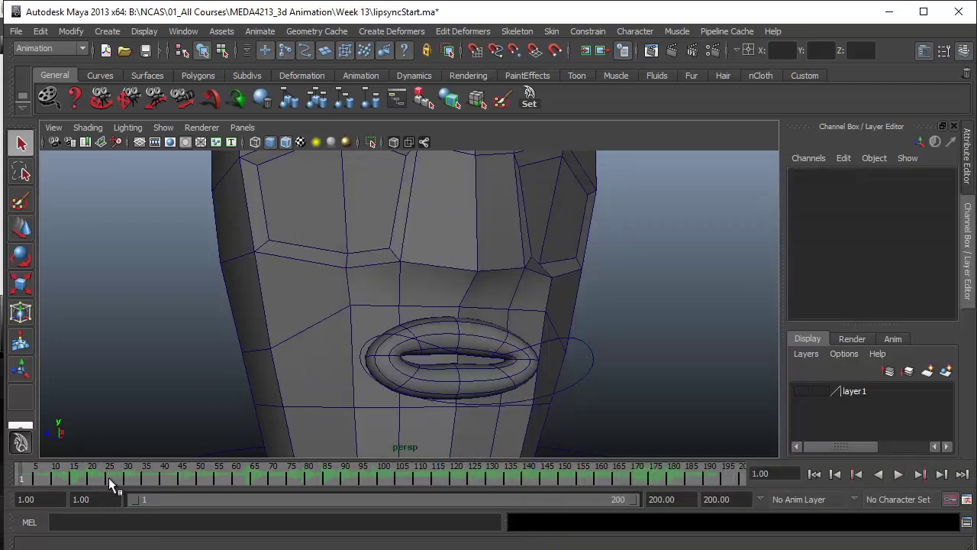
left_click(898, 474)
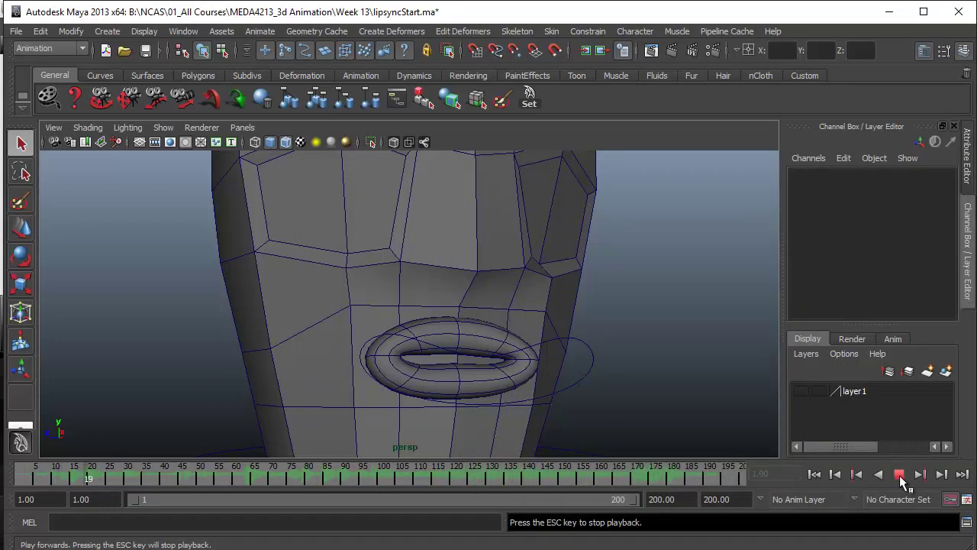
left_click(899, 474)
left_click_drag(113, 474, 7, 479)
key("alt+v")
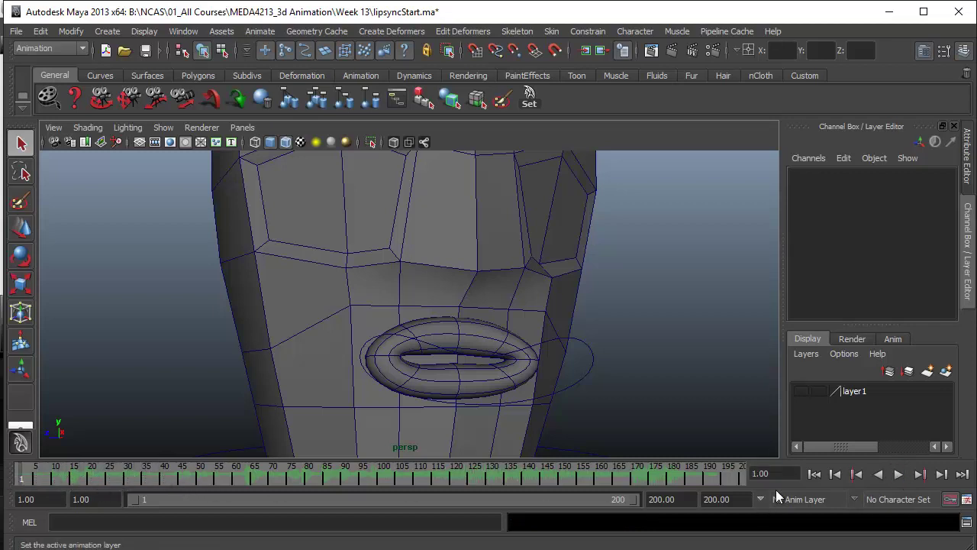
- Replay the start of the audio to locate the first words, and scrub the time slider to frame 30
left_click(898, 477)
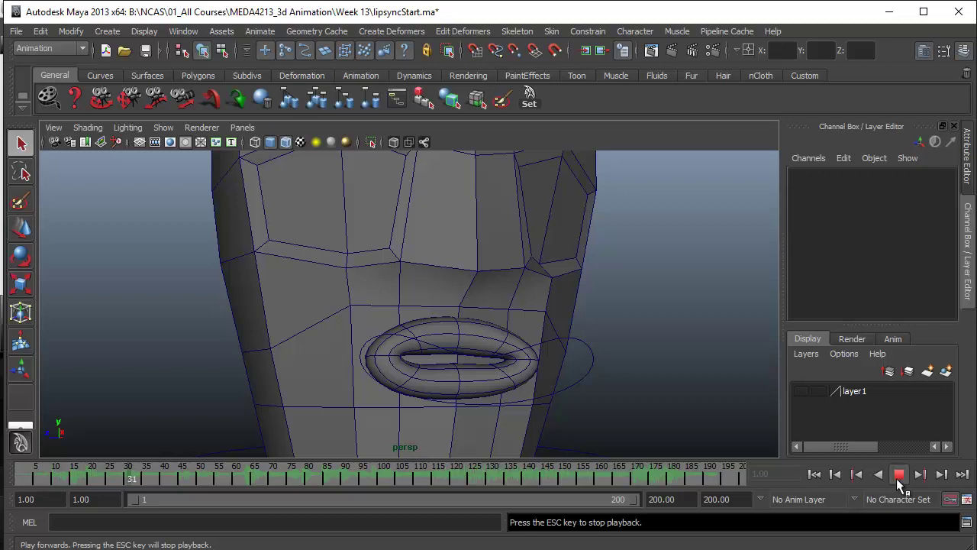
left_click(900, 479)
key("alt+v")
mouse_move(128, 479)
left_mouse_down()
mouse_move(112, 479)
mouse_move(125, 477)
left_mouse_up()
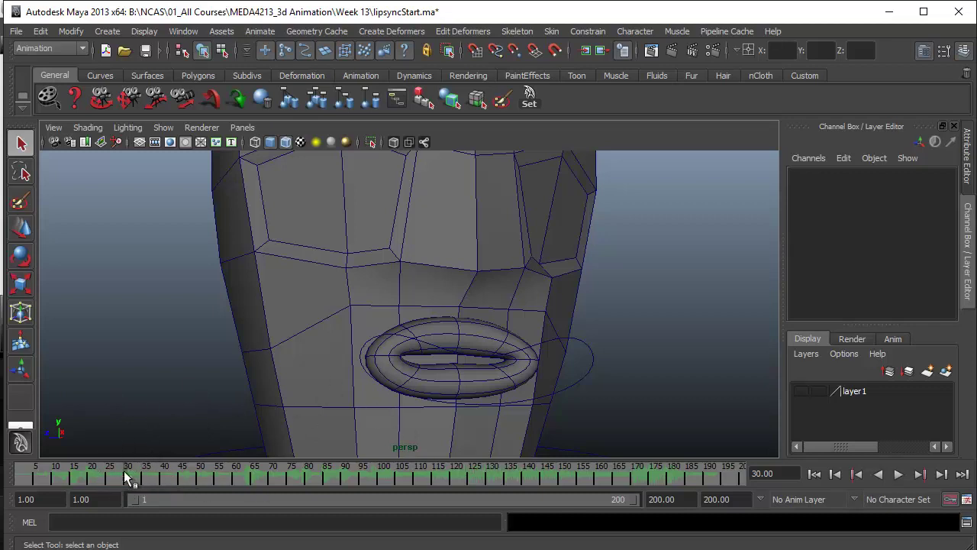
- Play the opening of the audio again from frame 1
left_click_drag(125, 471, 4, 462)
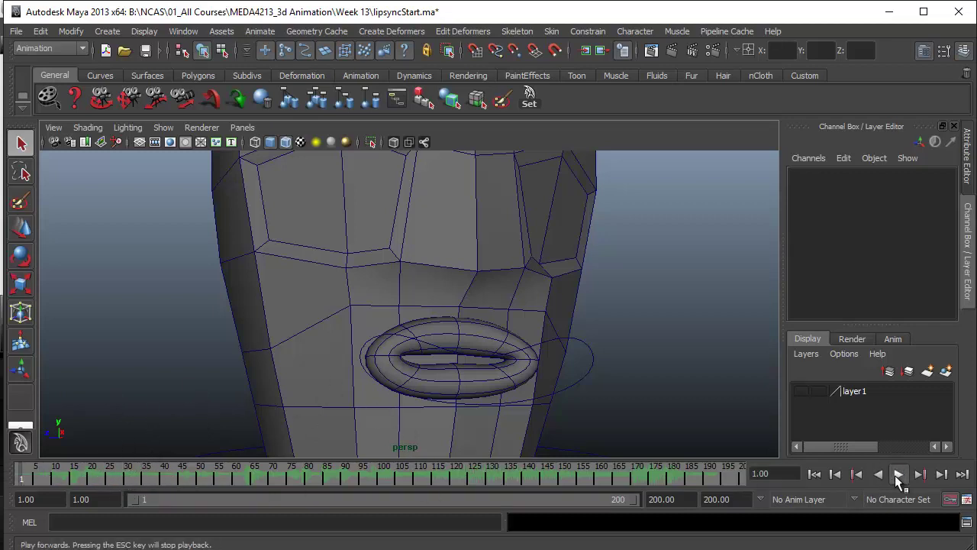
left_click(898, 474)
left_click(899, 474)
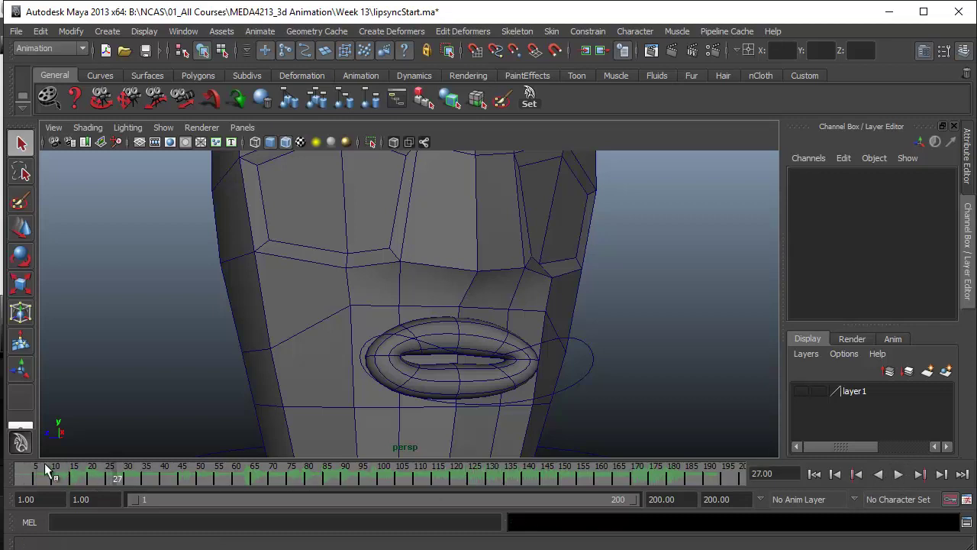
- Key the mouth control's A I, E, O and U channels at 0 on frame 7, just before the first word
mouse_move(45, 464)
left_mouse_down()
mouse_move(26, 475)
mouse_move(43, 480)
left_mouse_up()
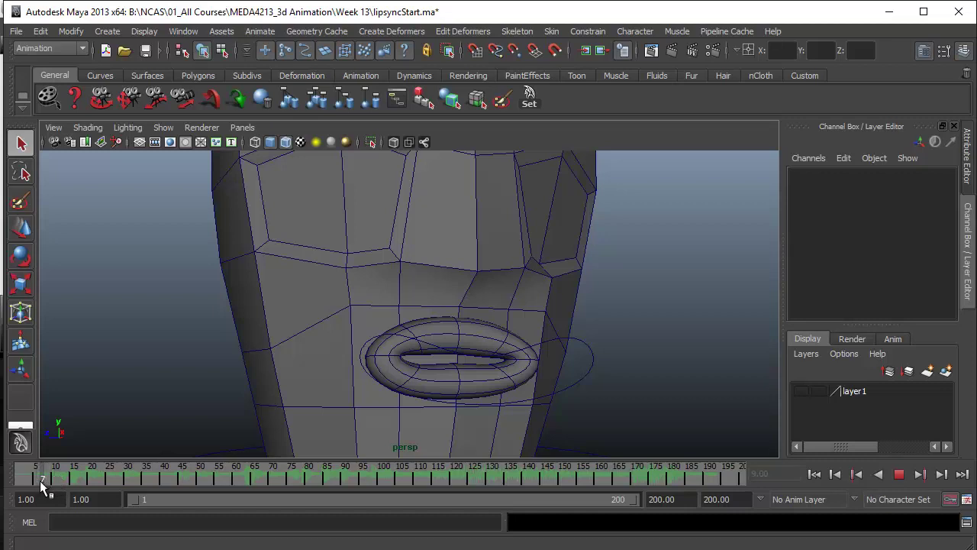
left_click_drag(41, 481, 43, 479)
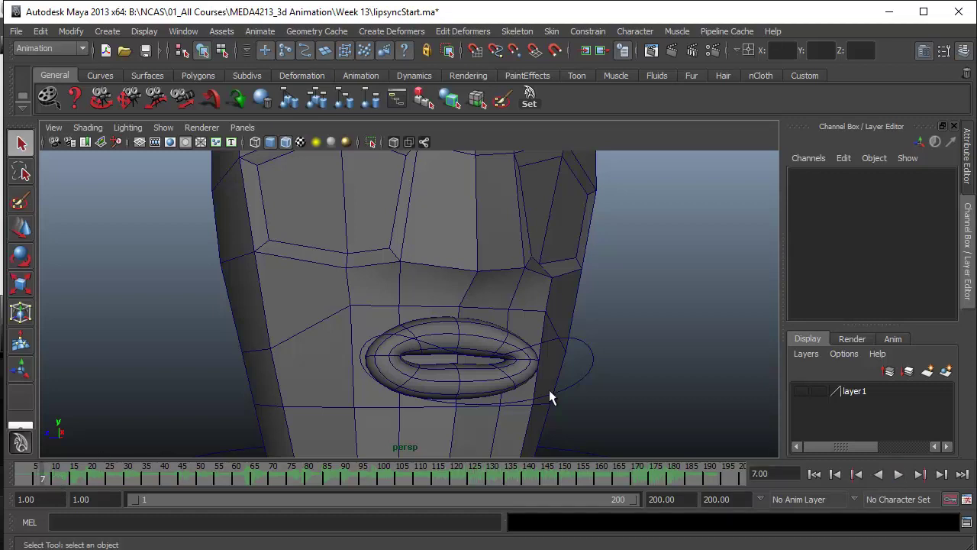
left_click(582, 371)
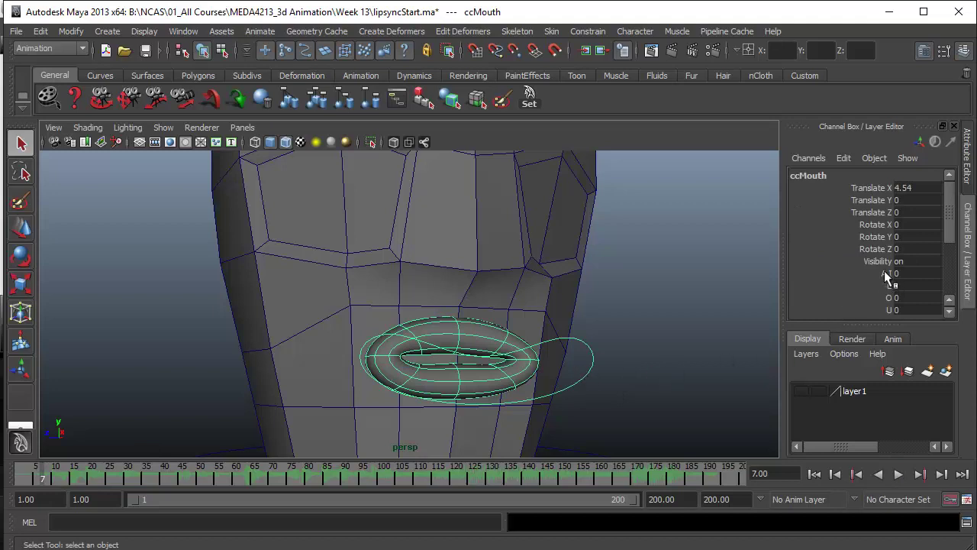
left_click_drag(886, 275, 882, 310)
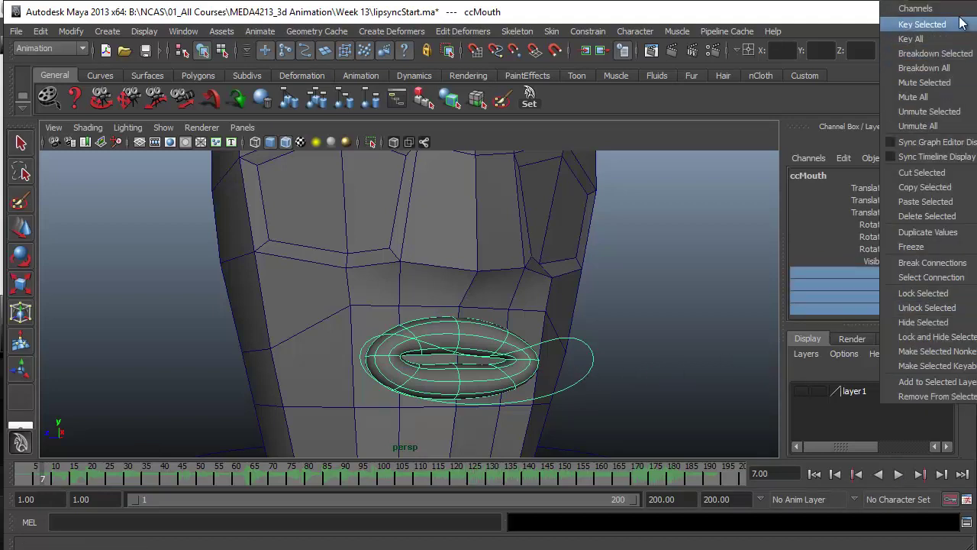
left_click(922, 23)
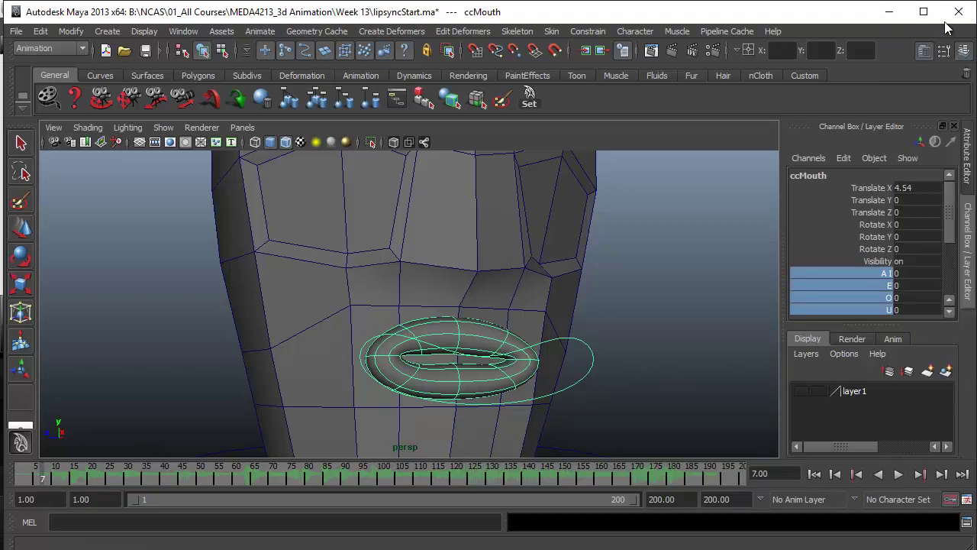
- Open the mouth for the first word by setting the mouth control's A I channel to 8.1 on frame 10
key("alt+v")
left_click(52, 479)
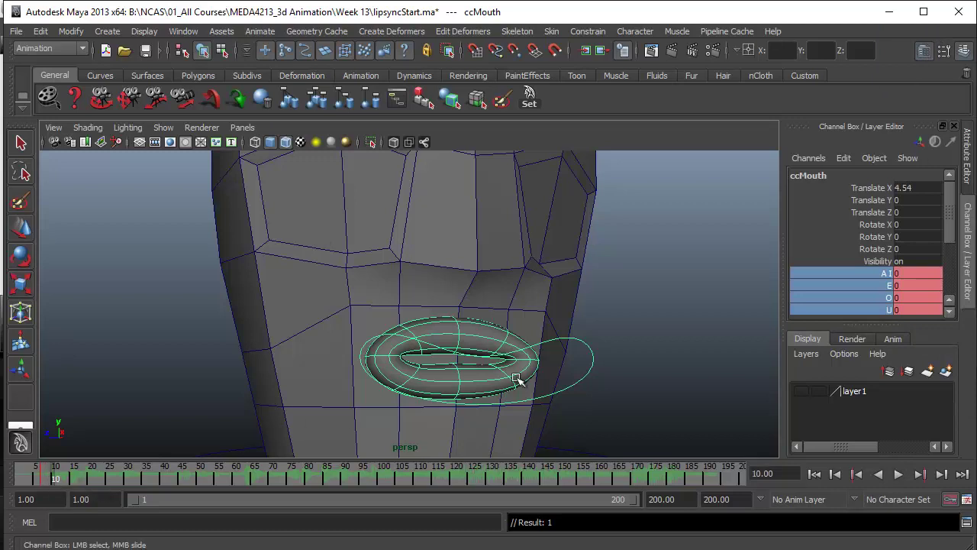
left_click(881, 274)
middle_click_drag(561, 349, 630, 352)
- Scrub through the first mouth opening and play it from frame 1 to check its timing against the audio
key("alt+v")
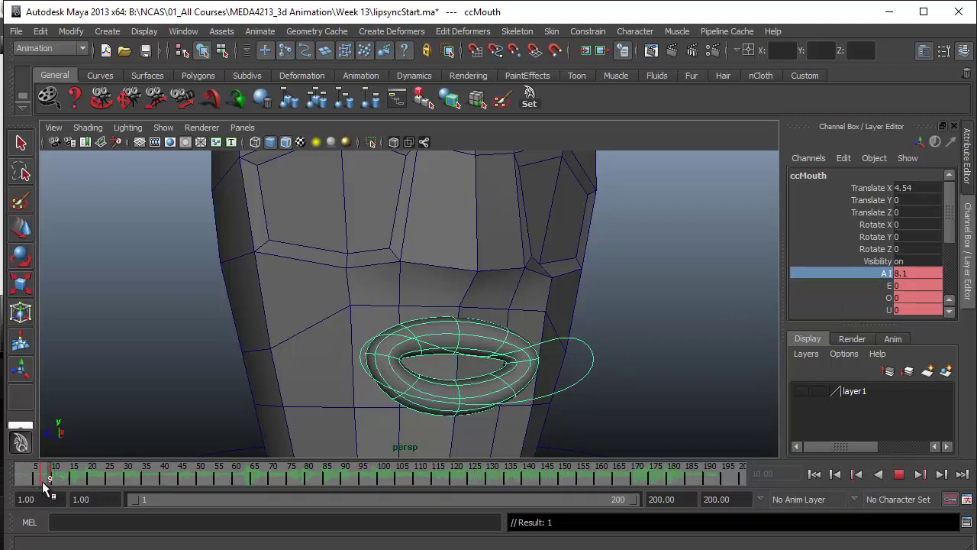
key("alt+v")
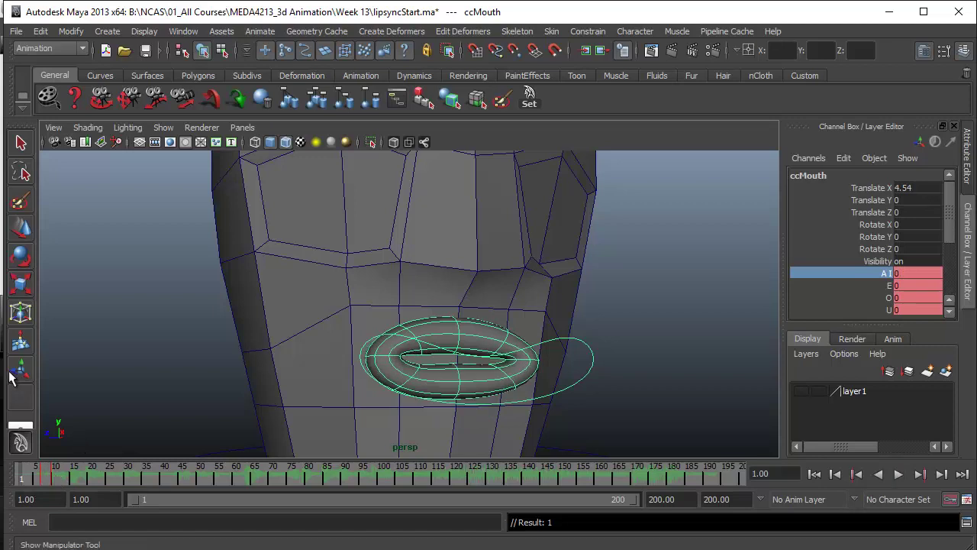
key("alt+v")
left_click(44, 481)
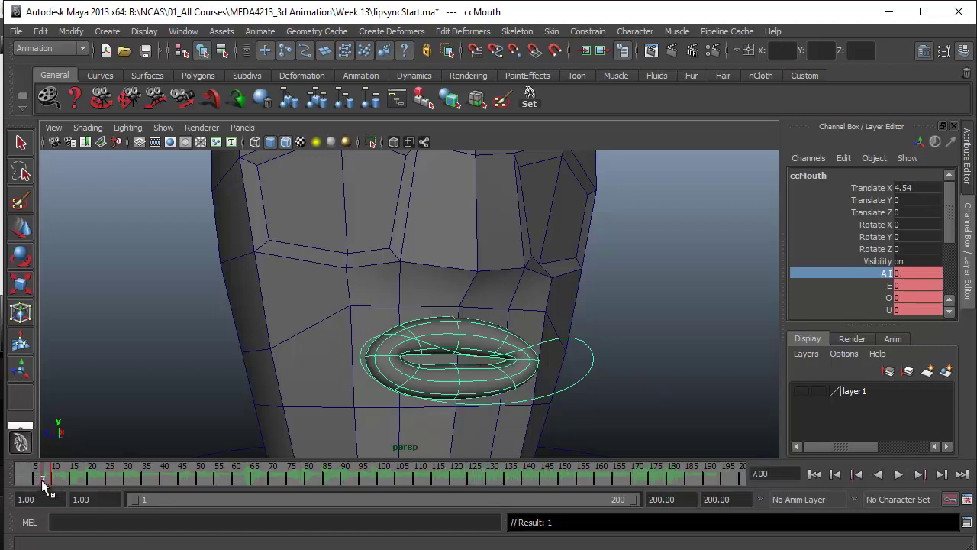
left_click_drag(44, 480, 17, 479)
left_click(65, 476)
left_click(21, 479)
left_click(899, 474)
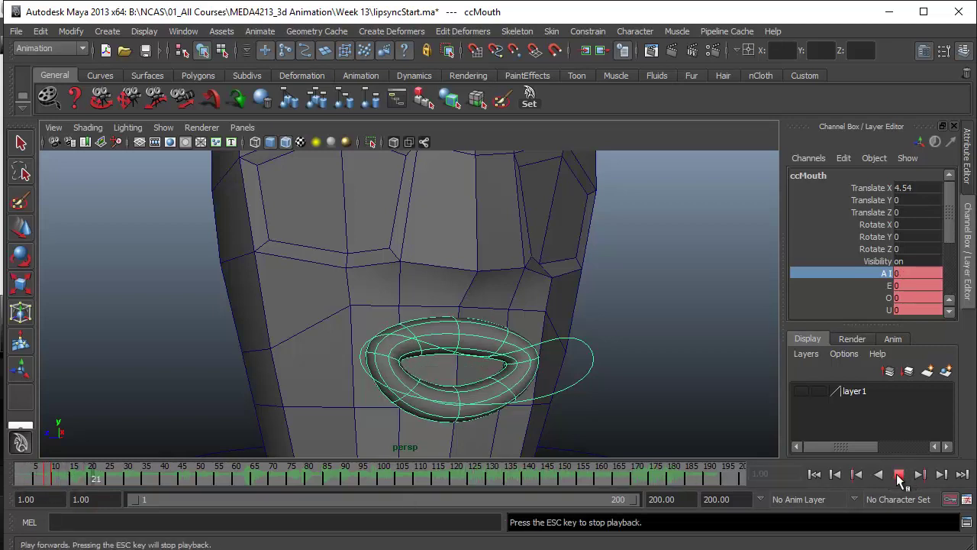
- Close the mouth after the first word by setting A I to 0 on frame 12
left_click(69, 477)
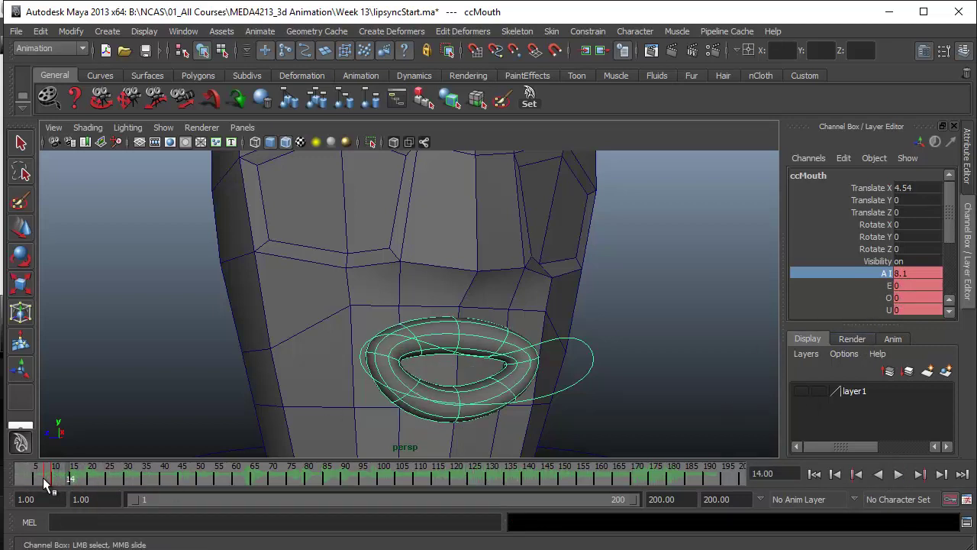
key("alt+v")
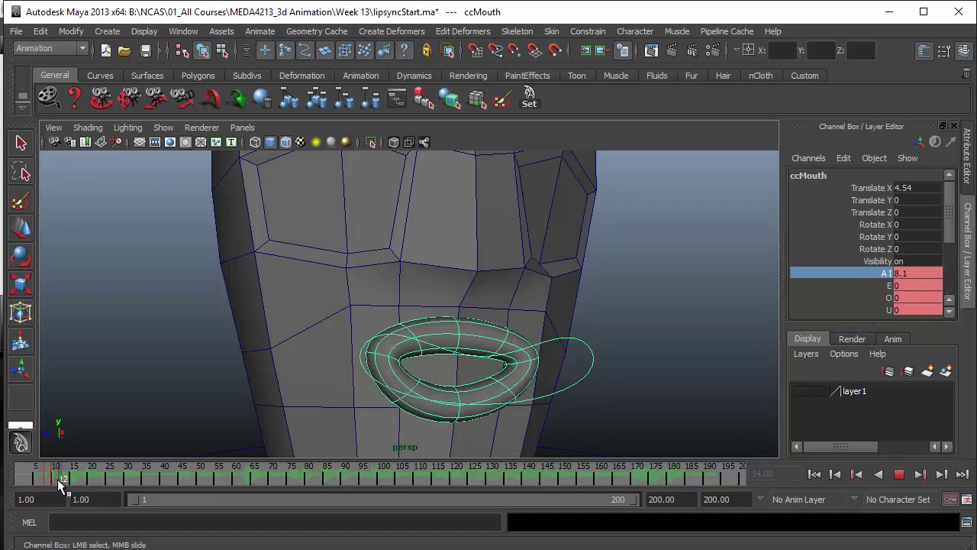
left_click(58, 478)
middle_click_drag(704, 344, 400, 335)
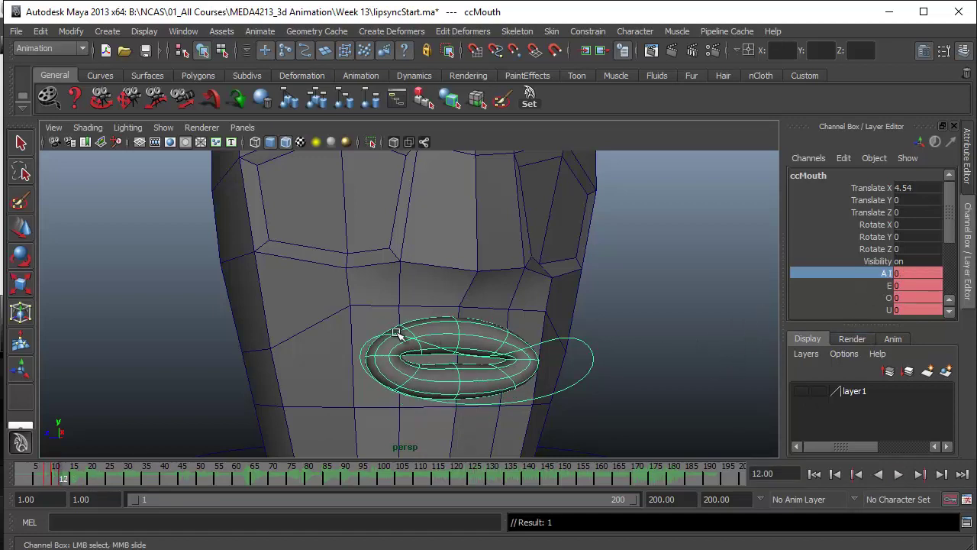
- Scrub the audio around frames 12 to 16 for the next sound, and key the E channel at 0 on frame 12
key("alt+v")
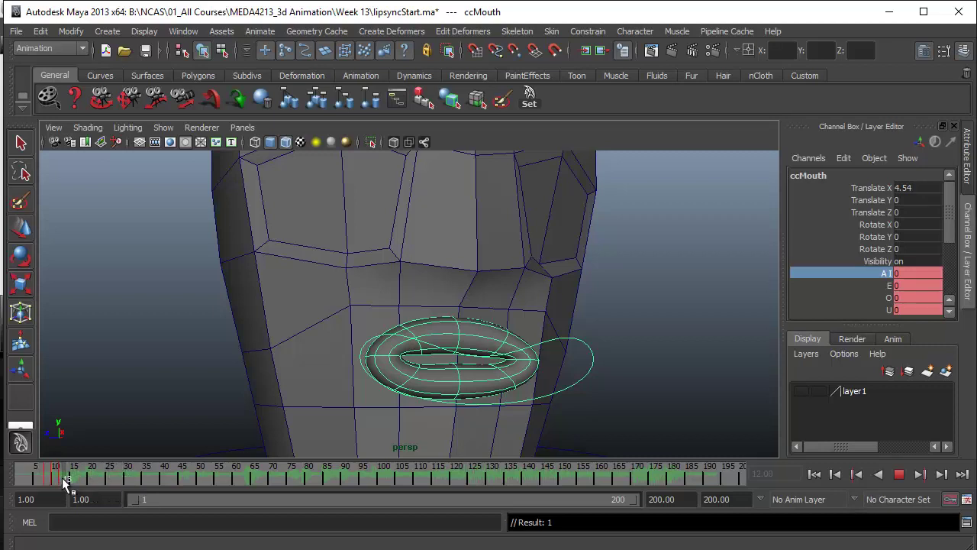
left_click(75, 481)
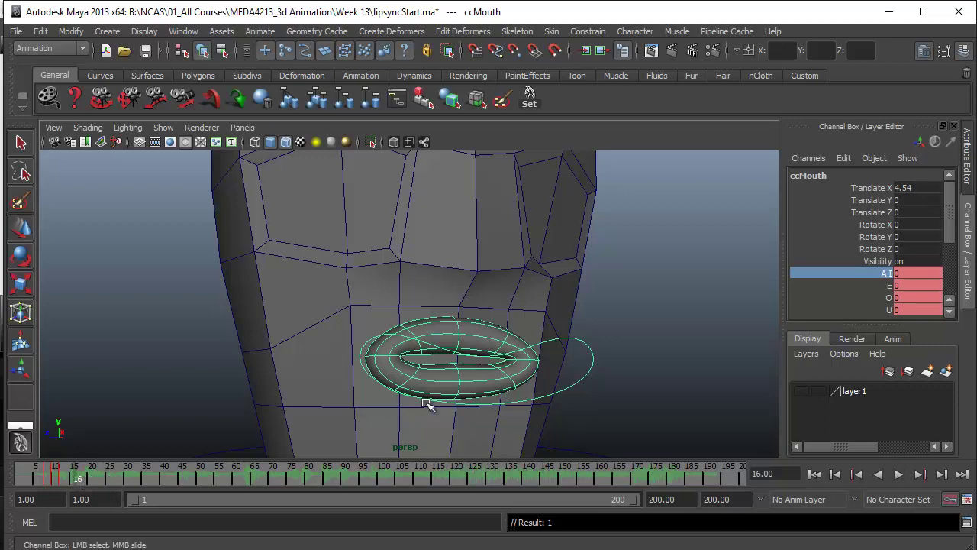
key("alt+v")
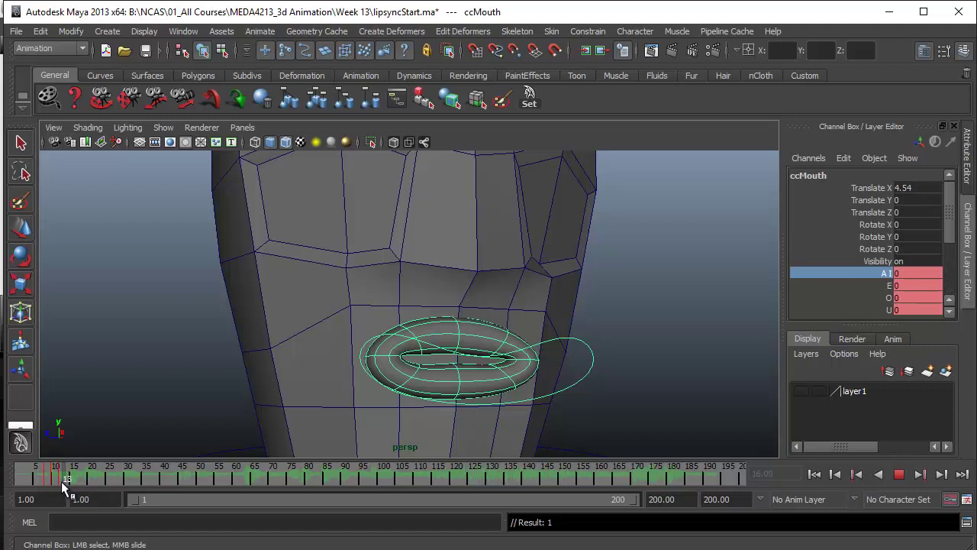
key("alt+v")
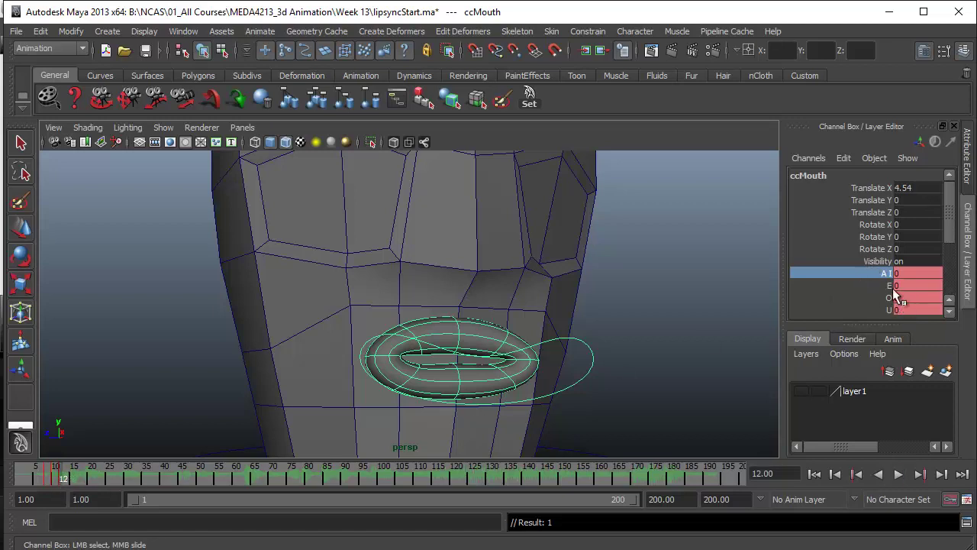
left_click(887, 285)
right_click(884, 282)
left_click(933, 23)
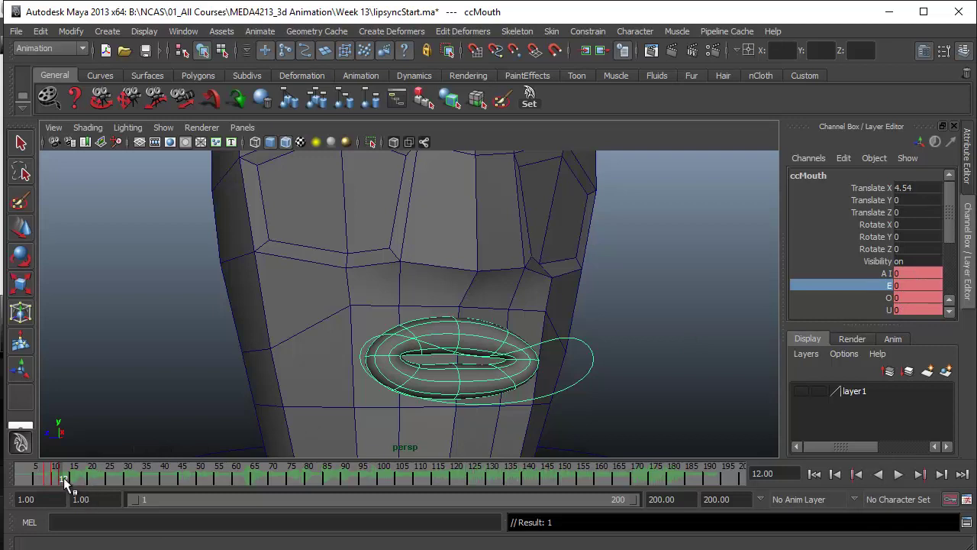
- Set the E channel to 5.7 on frame 14 and return it to 0 a few frames on
key("alt+v")
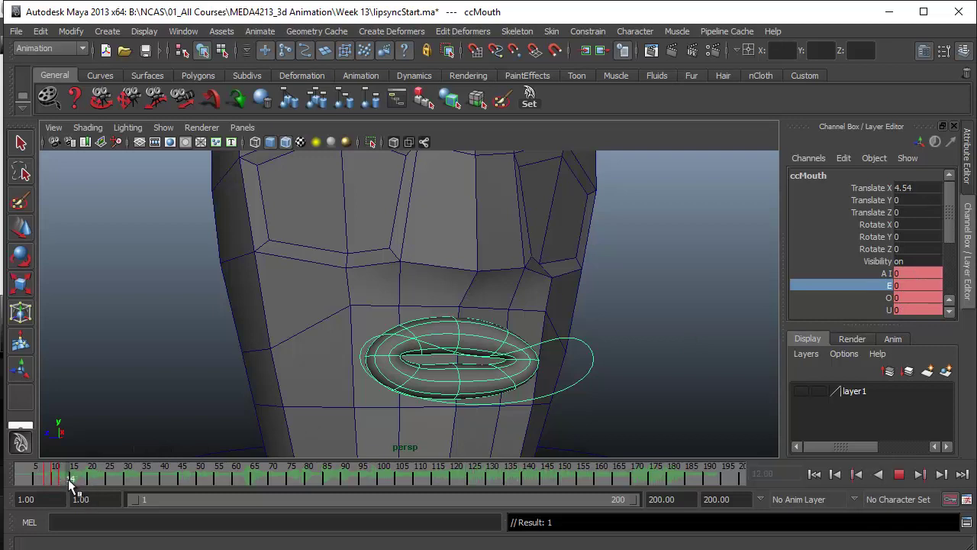
key("alt+v")
middle_click_drag(571, 332, 613, 334)
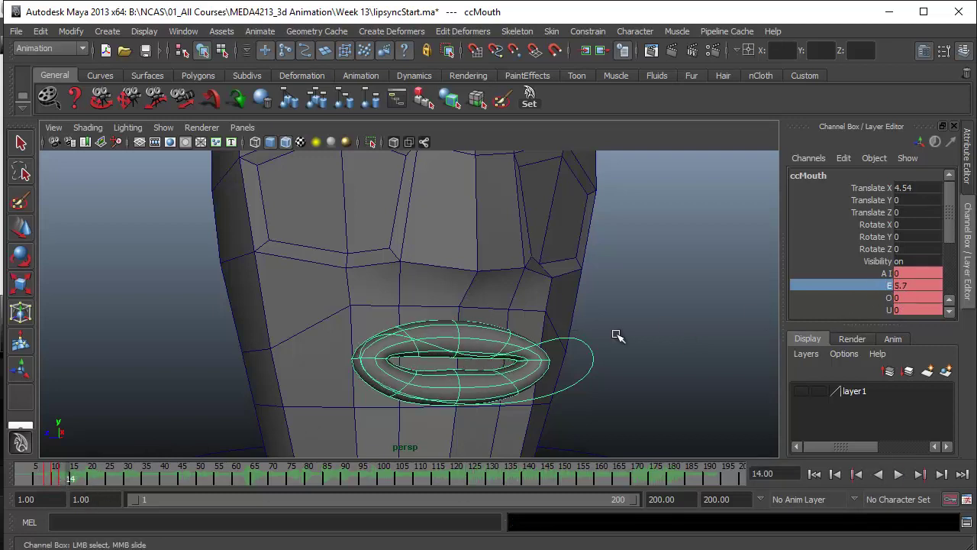
key("alt+v")
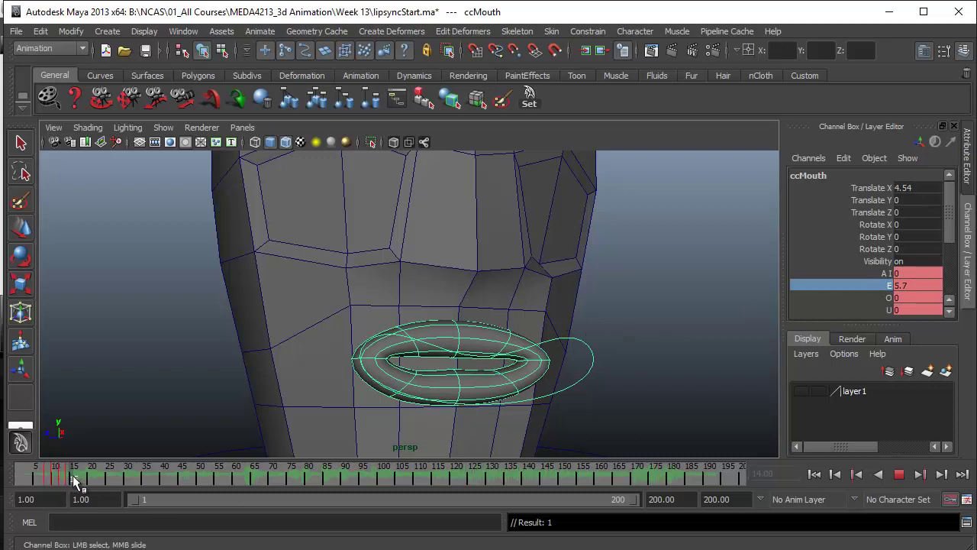
key("alt+v")
middle_click_drag(608, 331, 229, 335)
- Shape the next E sound by keying E at 10 on frame 18 and at 0 on frame 20
left_click_drag(79, 486, 85, 481)
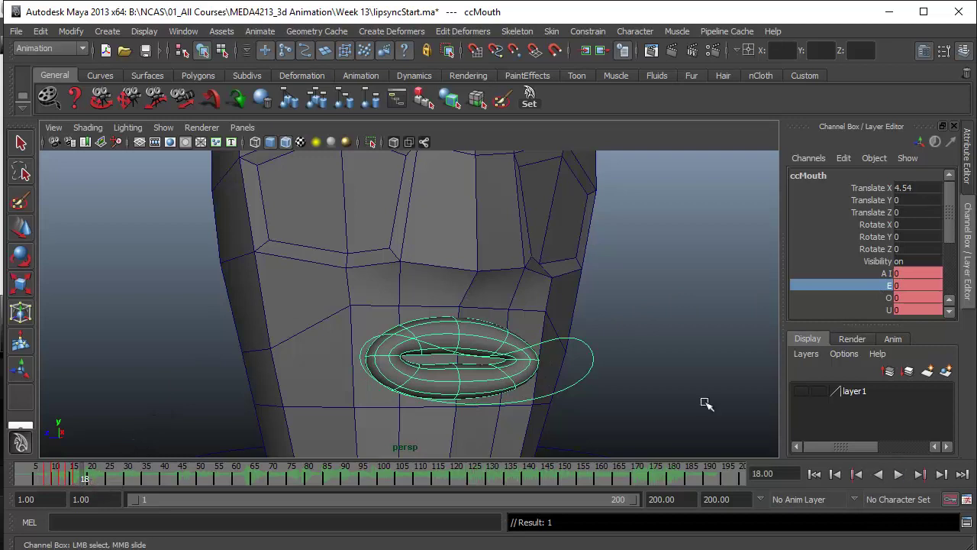
middle_click_drag(544, 296, 652, 297)
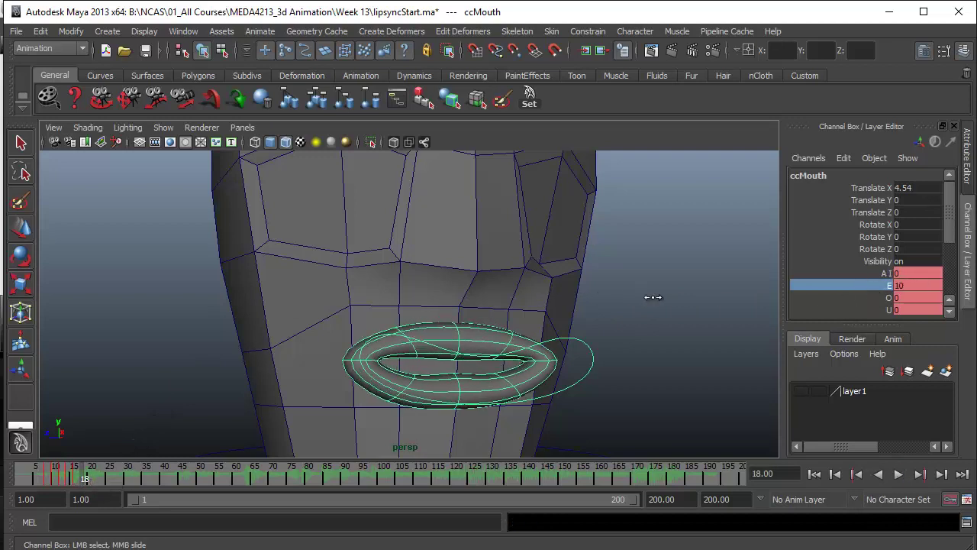
key("s")
left_click_drag(83, 481, 90, 481)
middle_click_drag(703, 339, 446, 379)
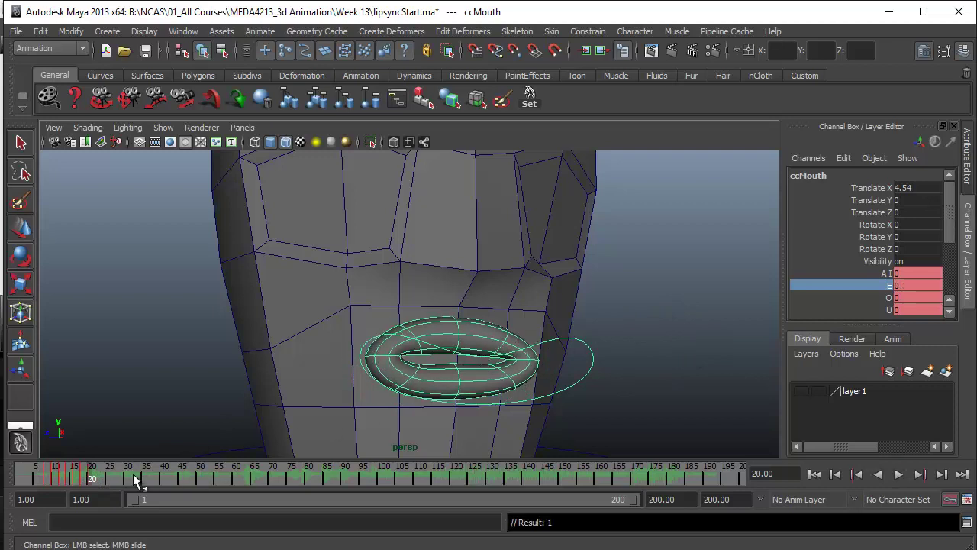
- Set the E channel to 10 on frame 22 and shift that key to frame 24 to match the audio
left_click_drag(90, 481, 98, 483)
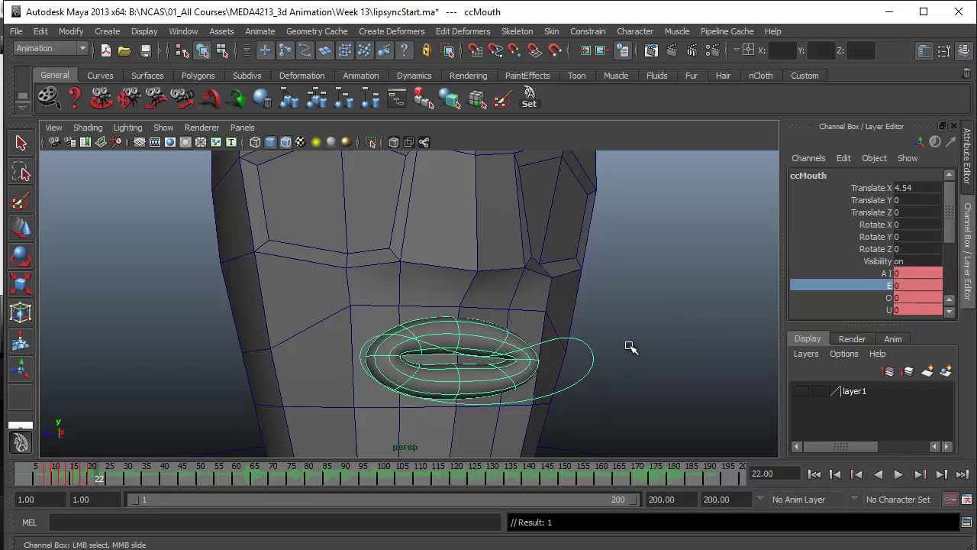
middle_click_drag(631, 347, 777, 347)
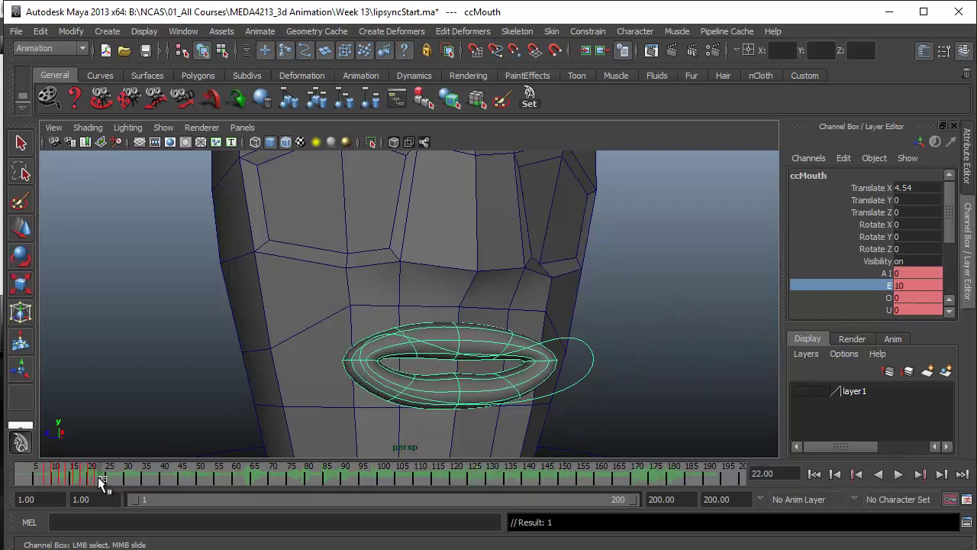
key("alt+v")
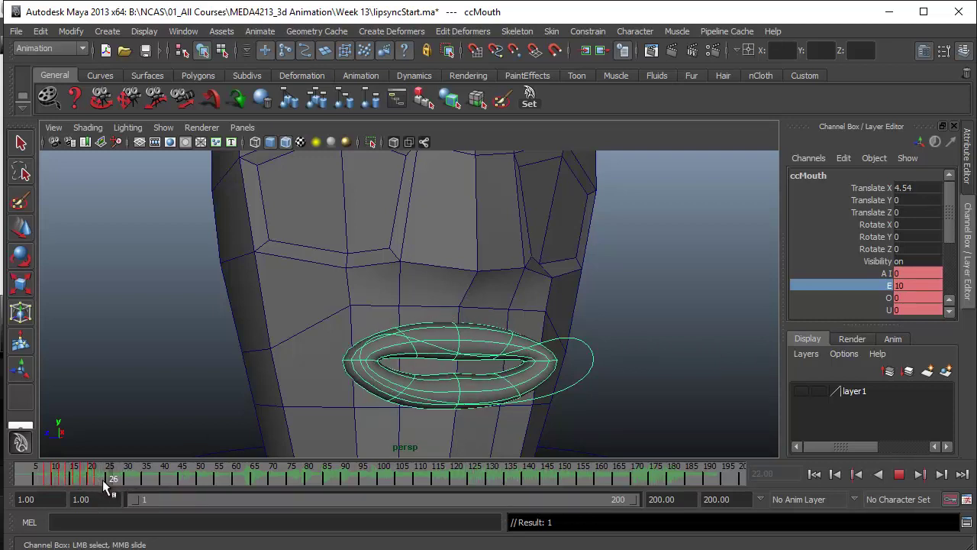
key("alt+v")
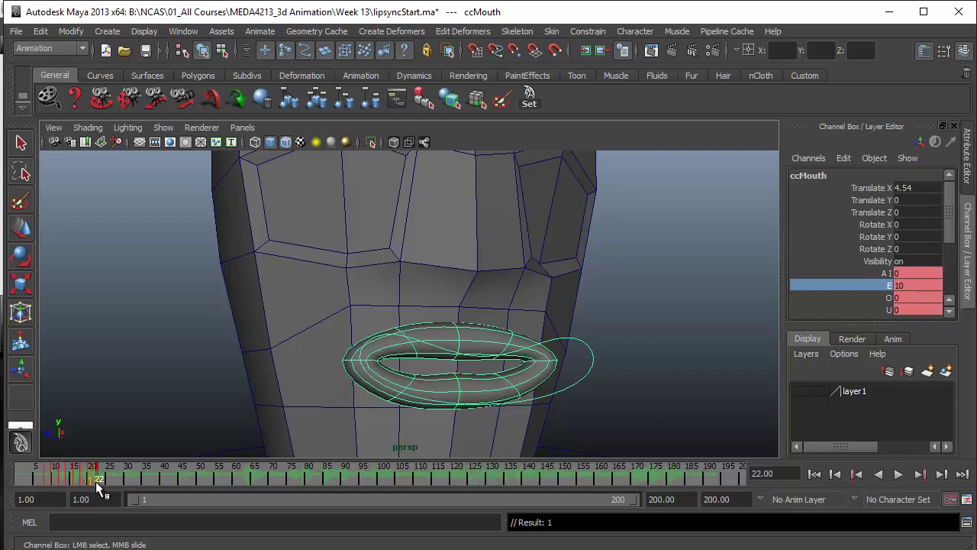
key("alt+v")
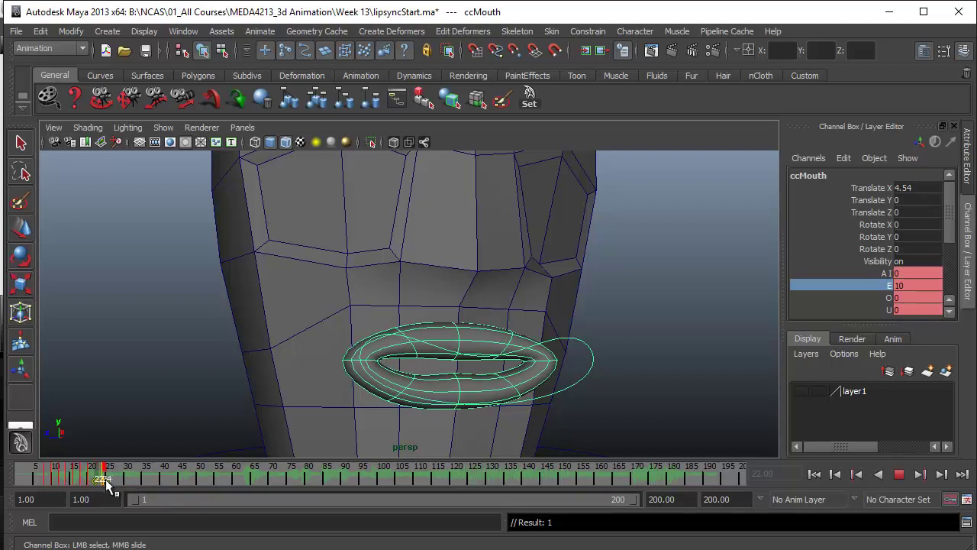
key("alt+v")
key("alt+v")
- Play the lip-sync from frame 1 to check the keyed mouth shapes, and scrub back to the end of the keyed part
key("alt+shift+v")
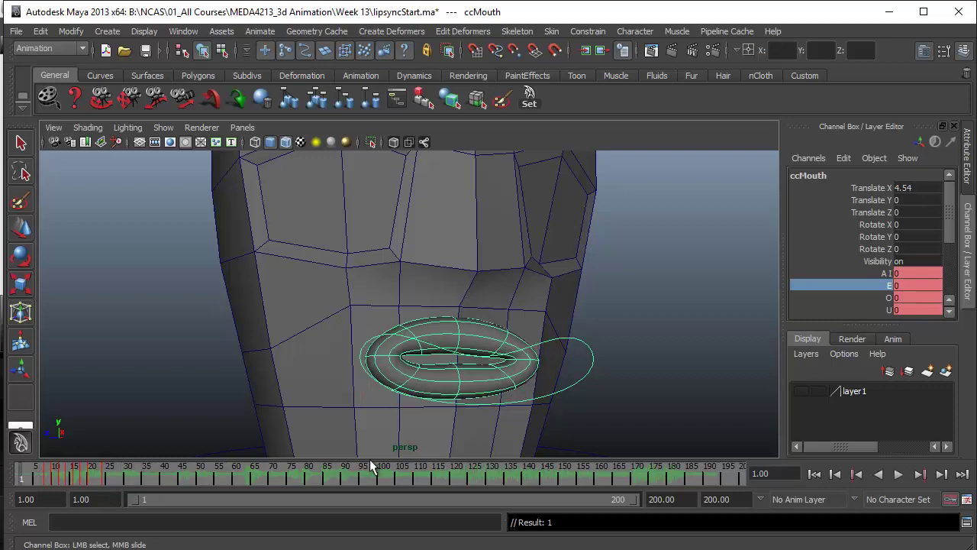
left_click(897, 475)
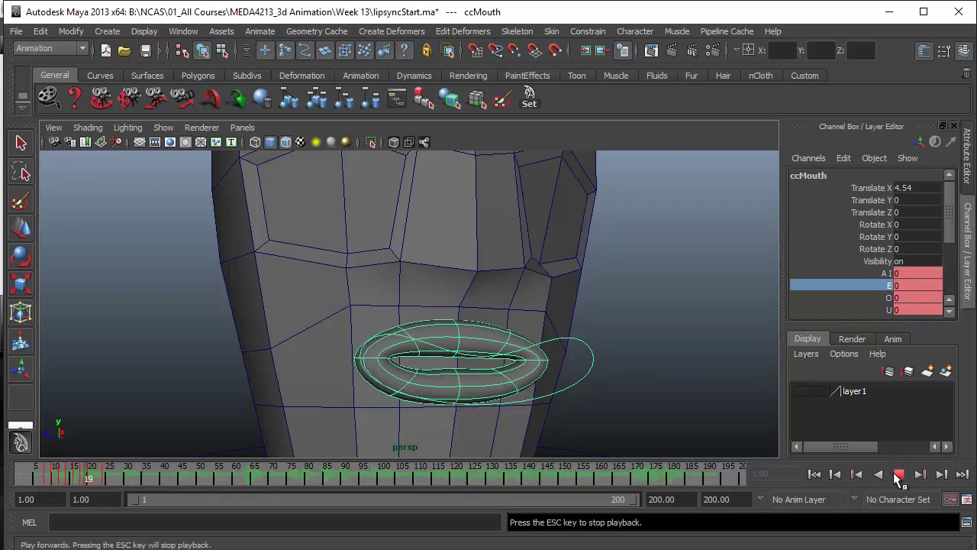
left_click(898, 474)
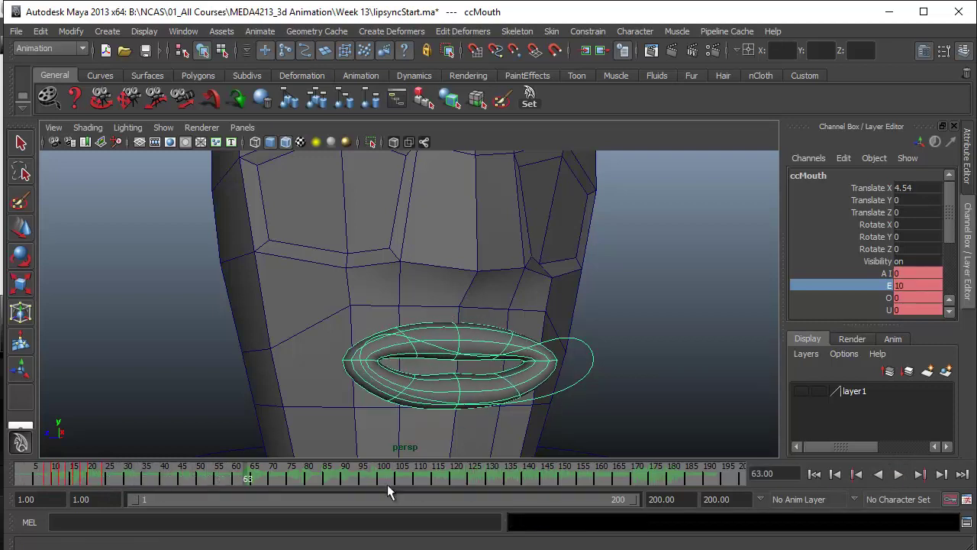
key("alt+v")
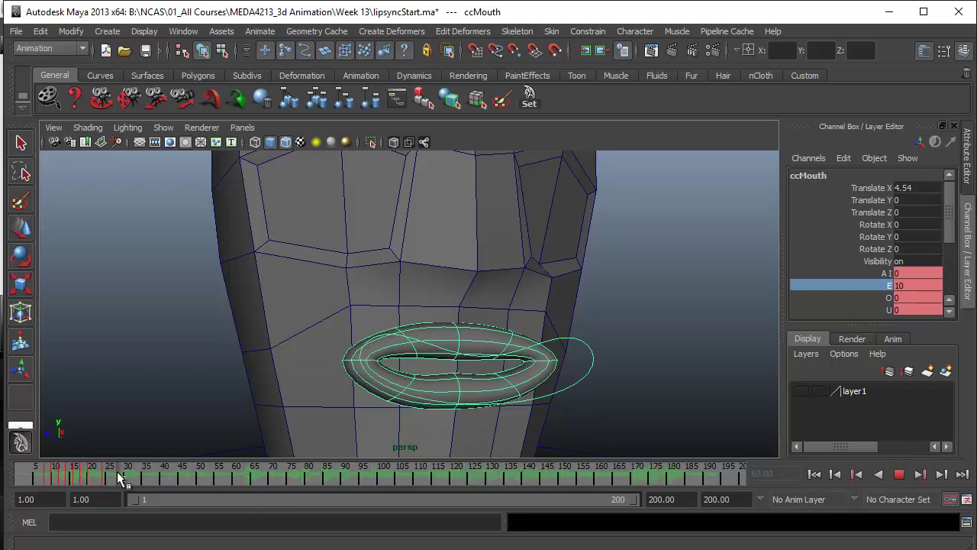
- Return the E channel to 0 on frame 28 and play the lip-sync from frame 1 to check it
left_click(117, 473)
middle_click_drag(687, 309, 380, 314)
left_click(898, 474)
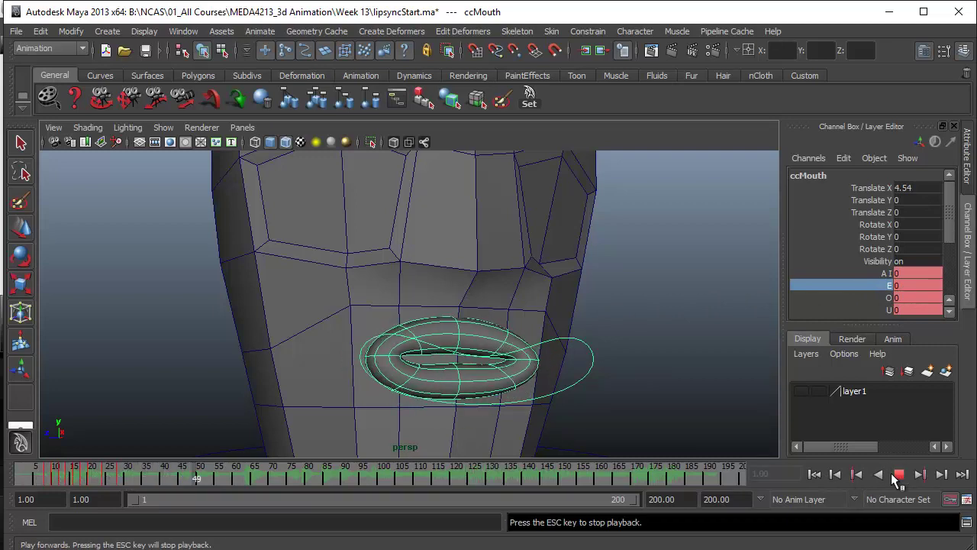
left_click(897, 474)
left_click(815, 474)
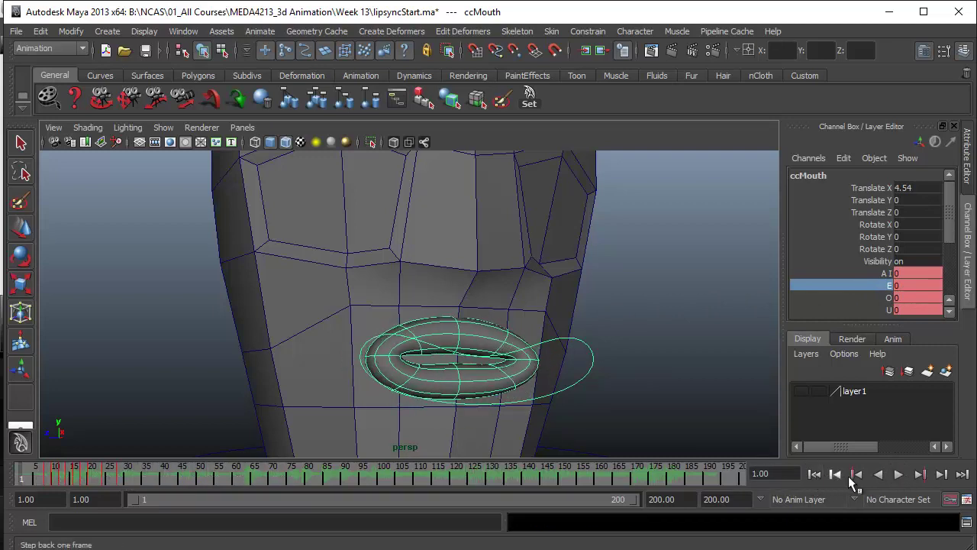
left_click(898, 474)
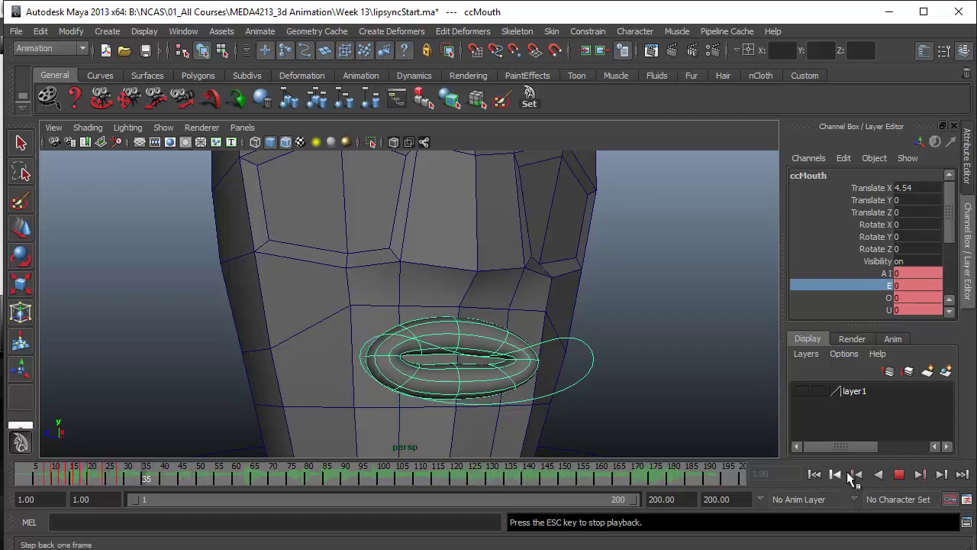
left_click(900, 475)
- Set the A I channel to 4.2 on frame 20 and play the animation from the start to check the new shape
mouse_move(81, 477)
left_mouse_down()
mouse_move(30, 484)
mouse_move(96, 482)
mouse_move(69, 486)
mouse_move(86, 505)
mouse_move(92, 498)
left_mouse_up()
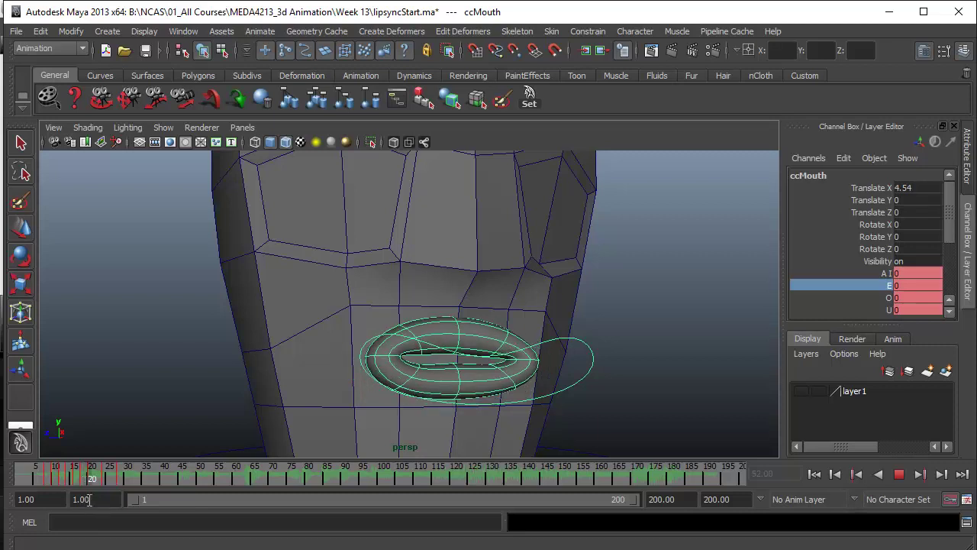
left_click(878, 273)
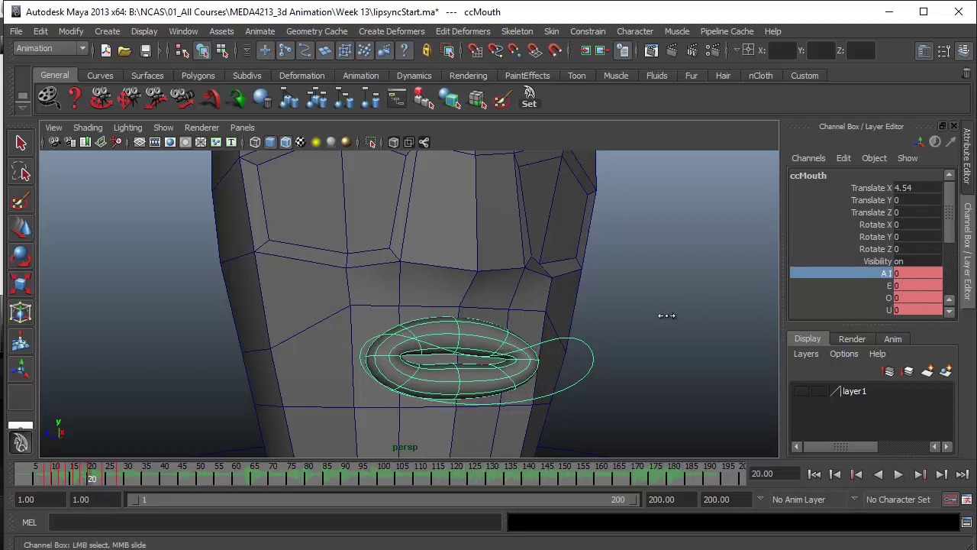
middle_click_drag(666, 315, 696, 316)
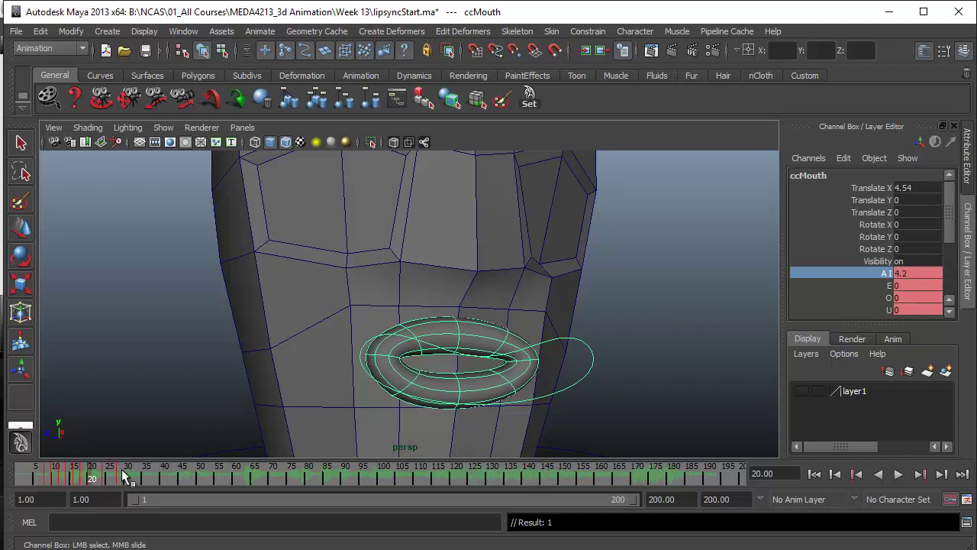
mouse_move(121, 469)
left_mouse_down()
mouse_move(76, 476)
mouse_move(127, 485)
left_mouse_up()
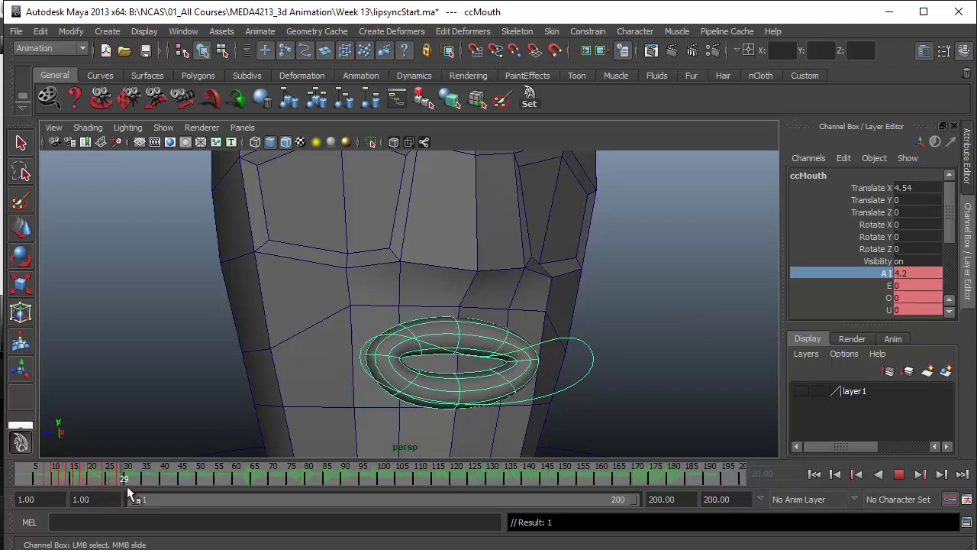
left_click(814, 474)
left_click(901, 475)
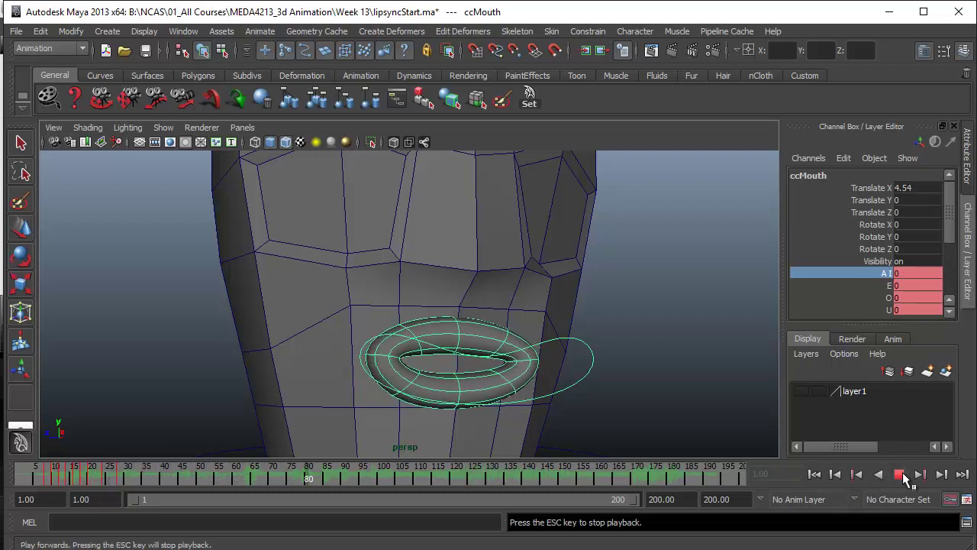
left_click(901, 475)
- Shorten the playback range to end at frame 50 and play it from the beginning
left_click(670, 499)
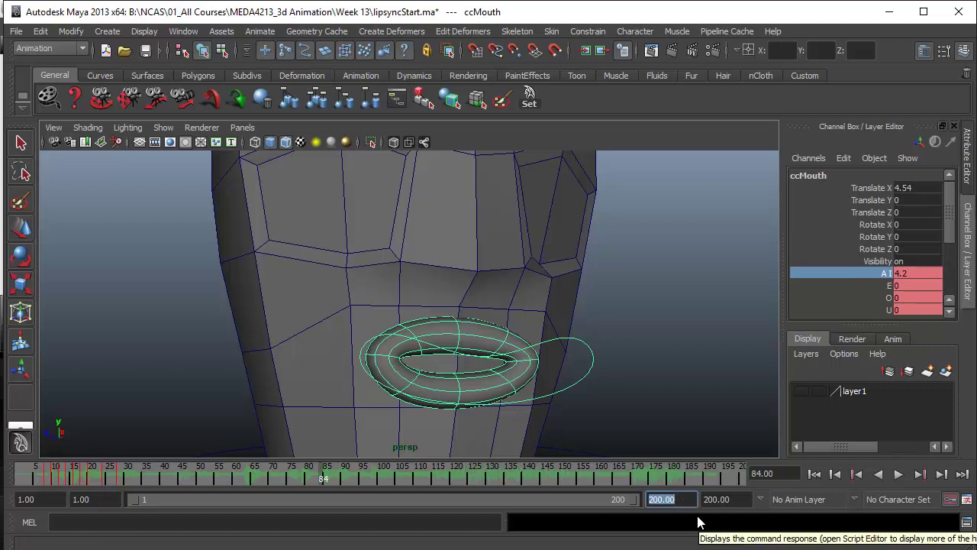
type("50")
key("Return")
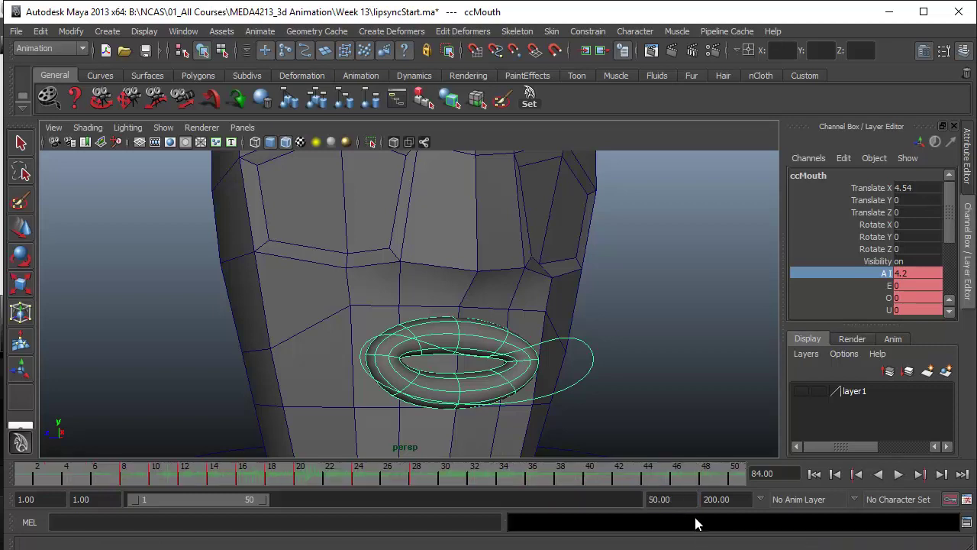
left_click(815, 474)
left_click(899, 475)
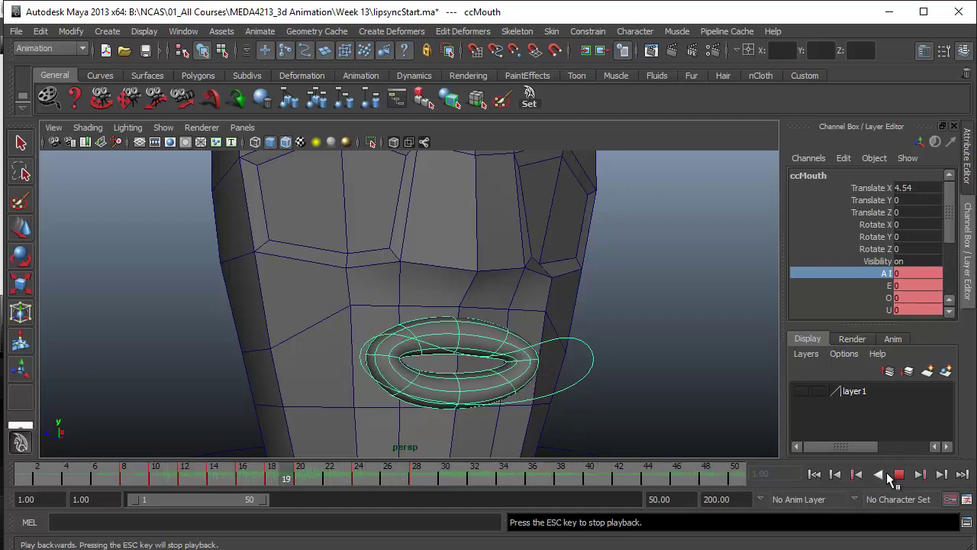
left_click(898, 474)
- Try closing the A I shape with a value of 0 on frame 28, and undo that key
left_click_drag(460, 477, 507, 489)
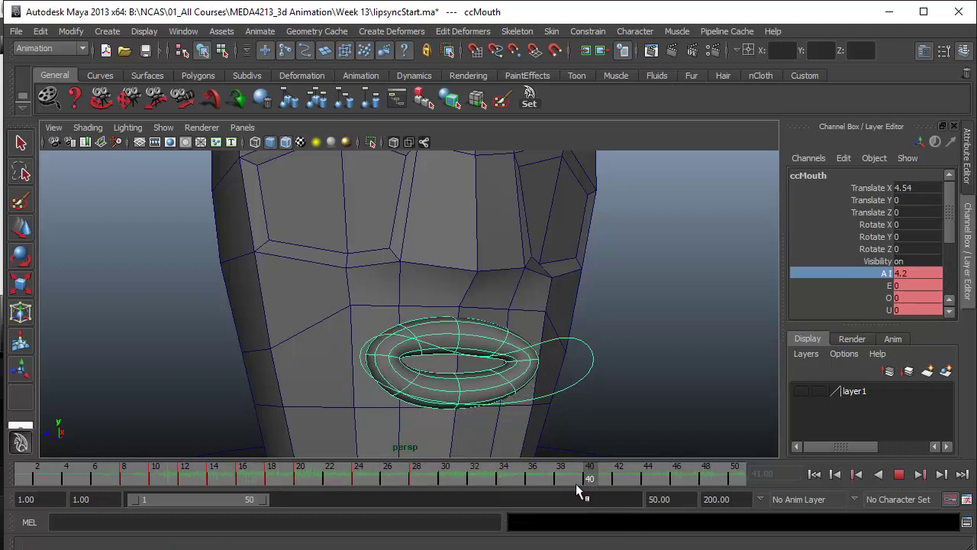
left_click(504, 479)
left_click_drag(454, 474, 417, 474)
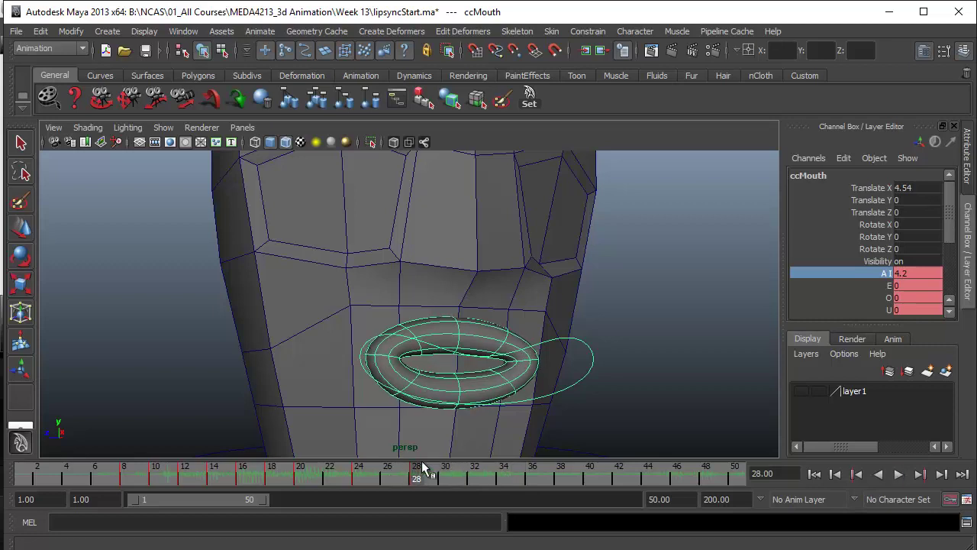
middle_click_drag(718, 329, 423, 483)
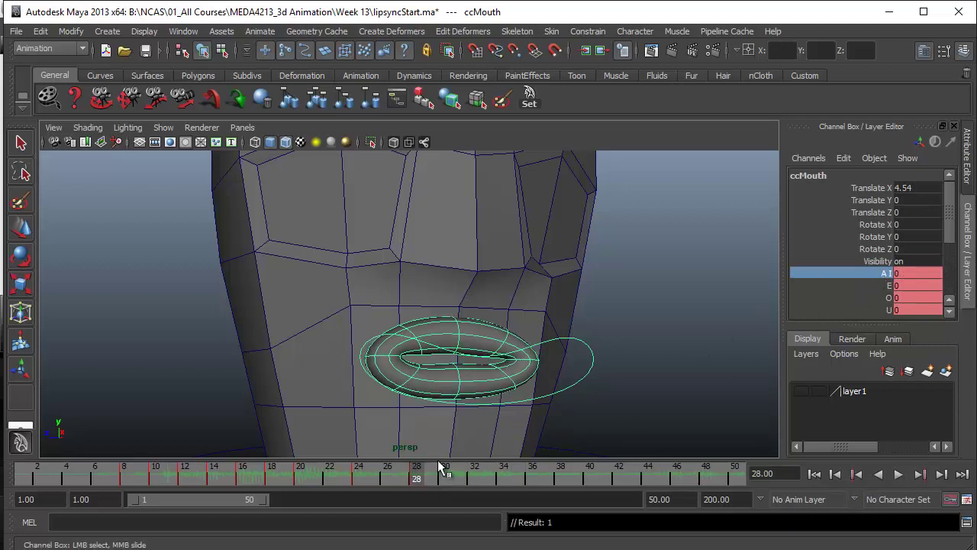
key("ctrl+z")
- Set the A I channel to 0 on frame 34 and shift that key to frame 38
left_click_drag(436, 475, 503, 478)
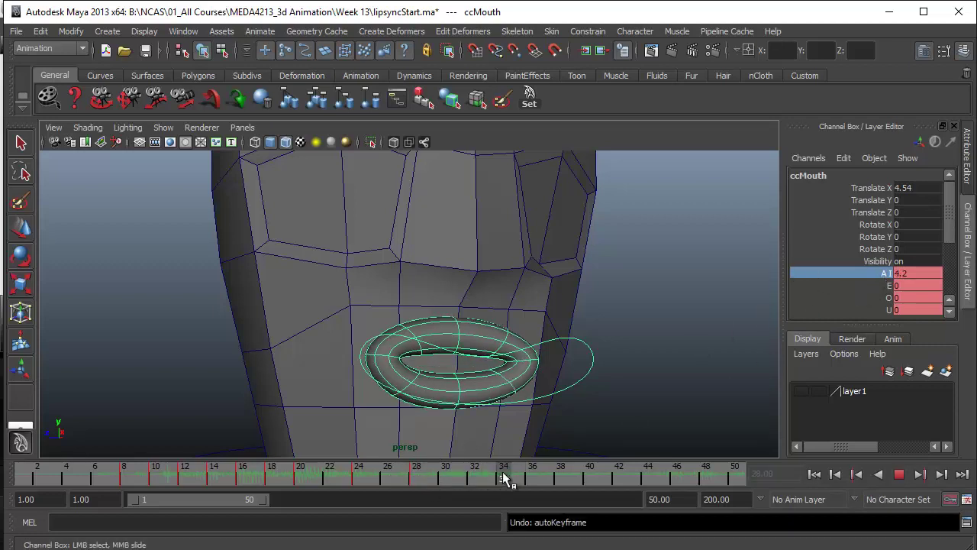
key("s")
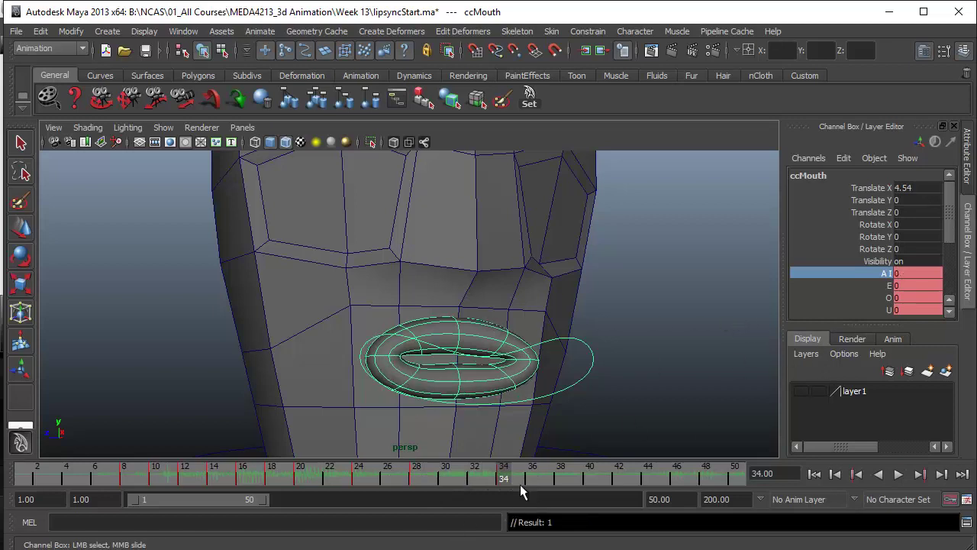
key("alt+v")
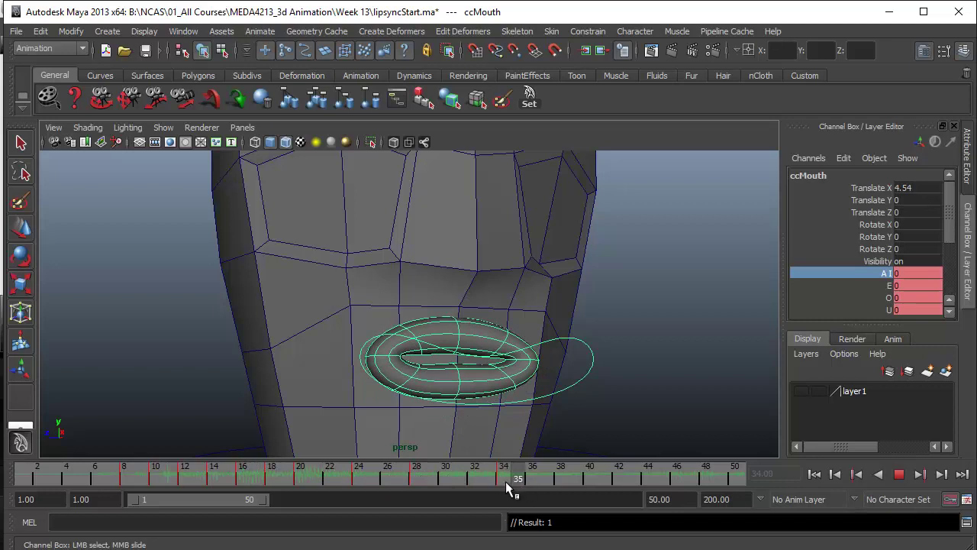
left_click_drag(505, 481, 559, 481)
left_click(504, 479, "shift")
left_click(587, 474)
- Raise the A I channel to about 5.55 on frame 30 and replay the lip-sync from frame 1
left_click(817, 475)
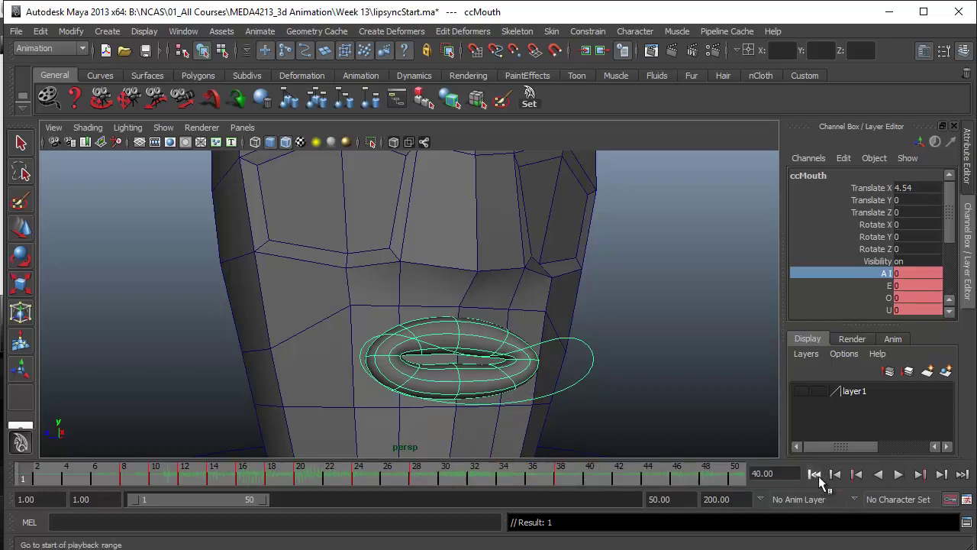
left_click(906, 476)
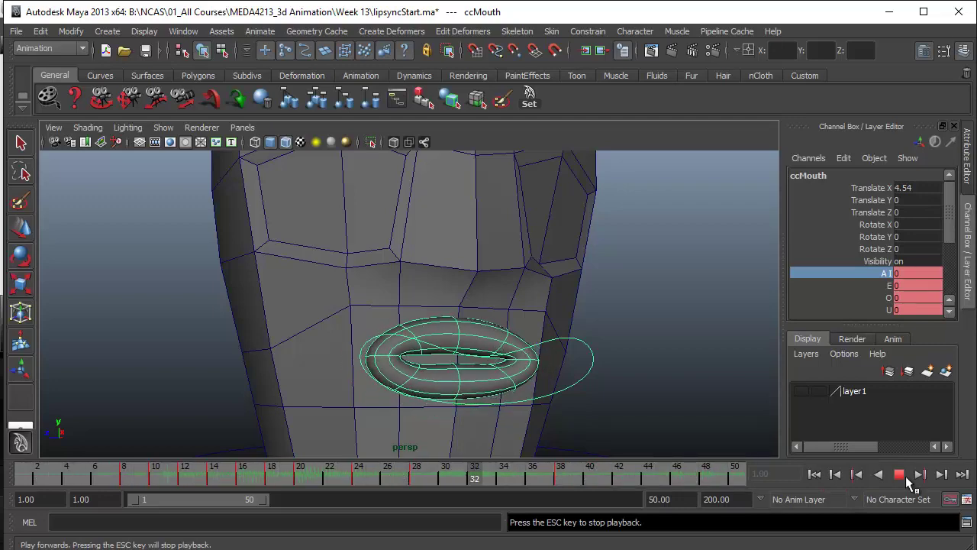
left_click(905, 476)
left_click_drag(473, 482, 440, 474)
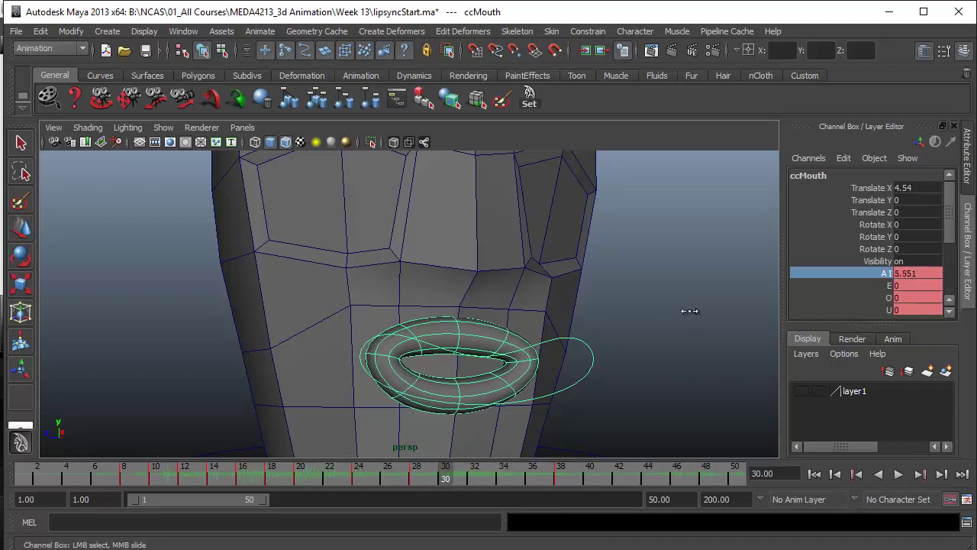
left_click(814, 474)
left_click(898, 474)
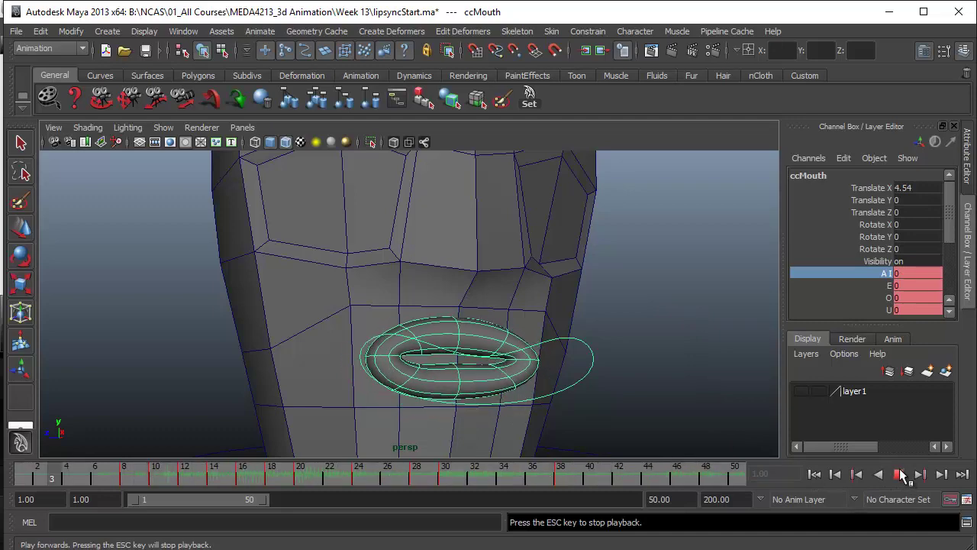
left_click(898, 474)
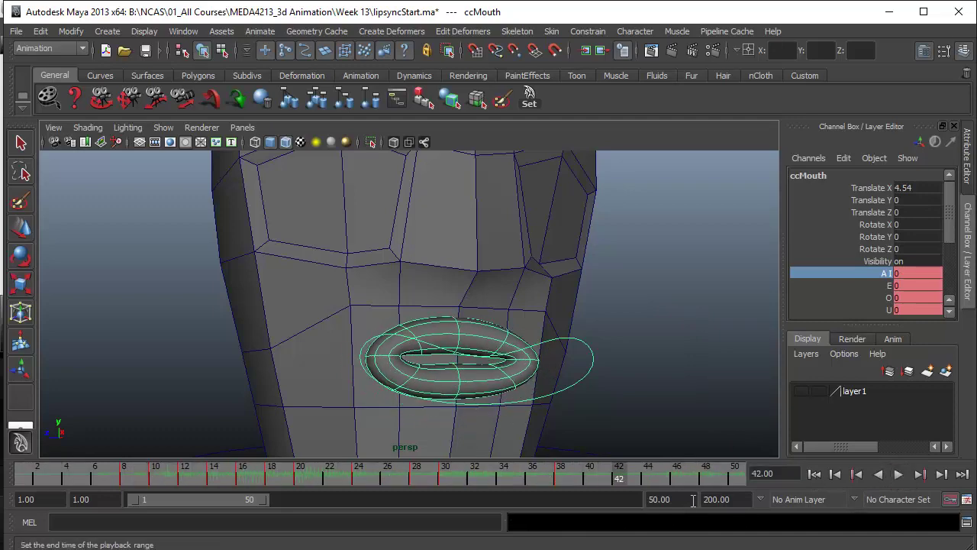
- Listen to the audio past frame 42 and key the A I, E, O and U channels together at 0 on frame 45
double_click(661, 498)
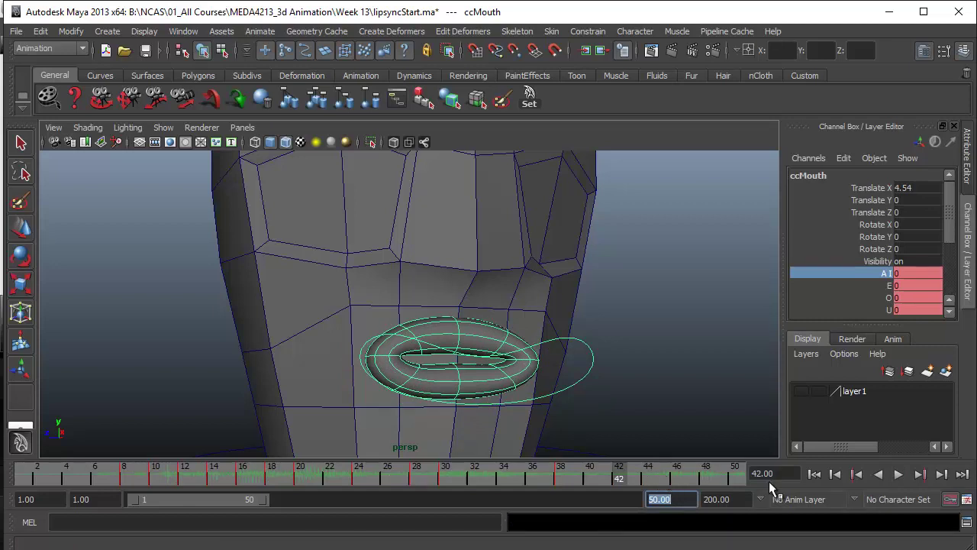
left_click(898, 474)
left_click(898, 475)
left_click_drag(574, 475, 656, 479)
left_click(666, 478)
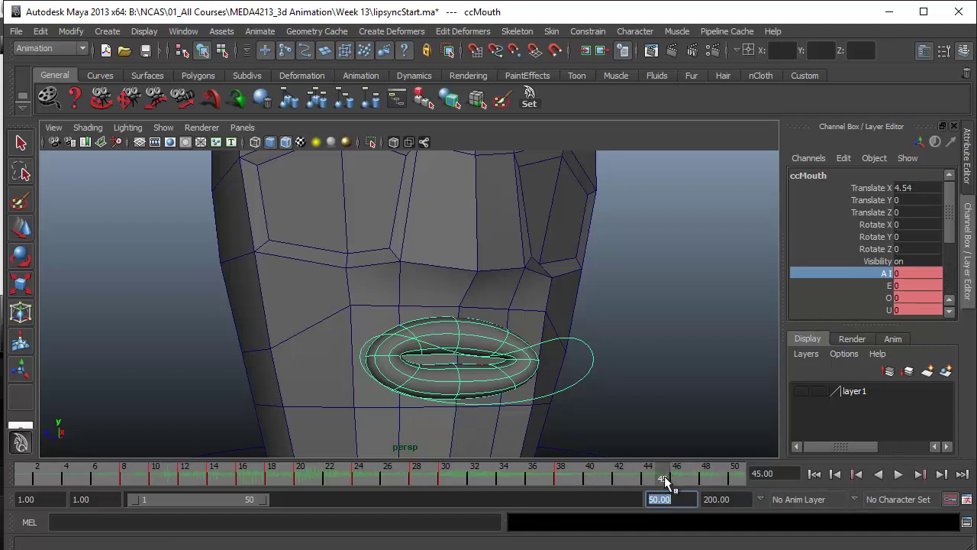
left_click_drag(890, 273, 878, 313)
right_click(878, 306)
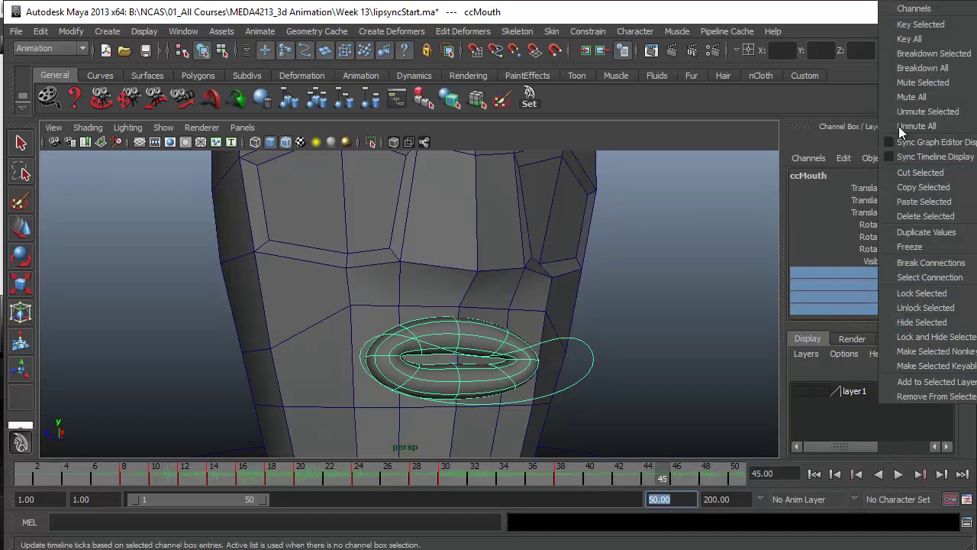
left_click(920, 25)
- Shape the next A I sound by keying A I at 10 on frame 47 and at 0 on frame 49
key("alt+v")
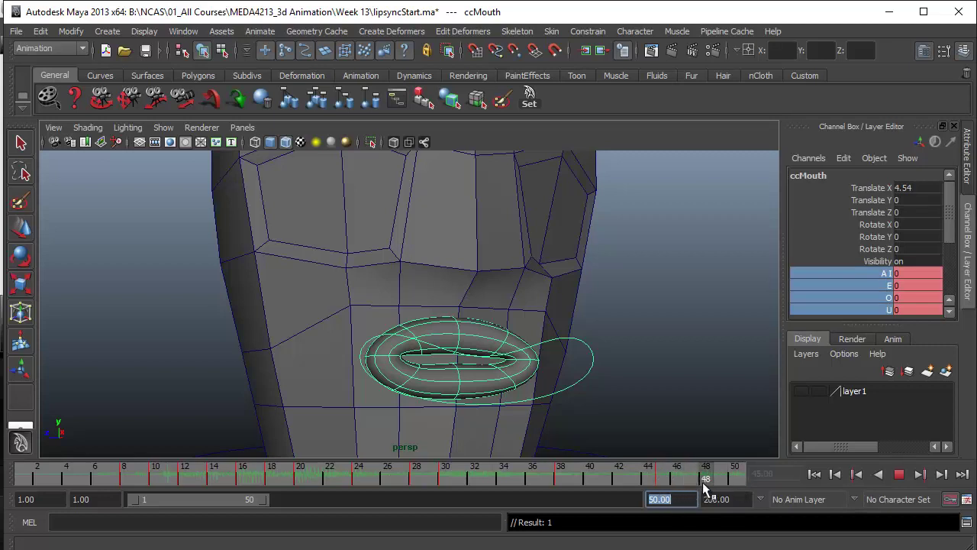
mouse_move(687, 482)
left_mouse_down()
mouse_move(736, 484)
mouse_move(671, 484)
mouse_move(698, 484)
left_mouse_up()
key("alt+v")
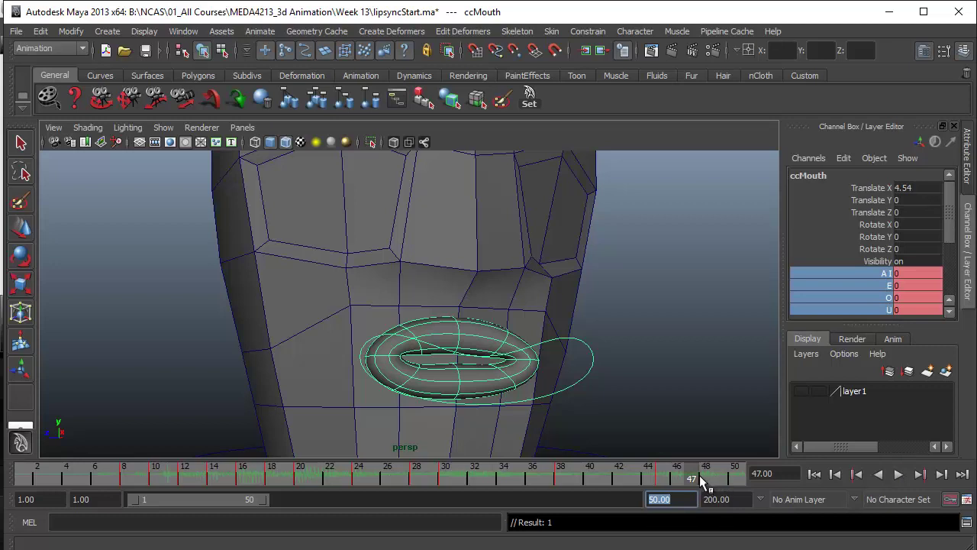
left_click(879, 272)
middle_click_drag(644, 309, 724, 319)
key("alt+v")
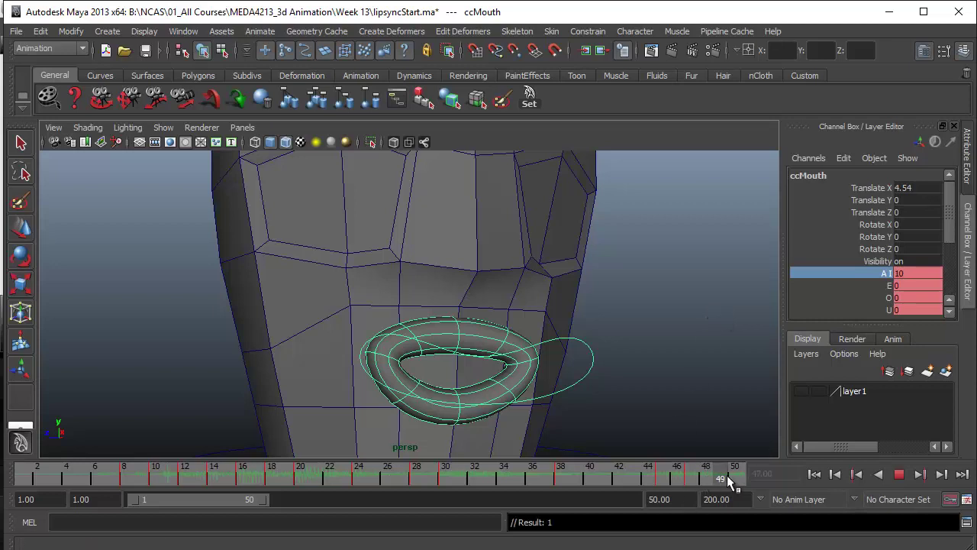
left_click(730, 473)
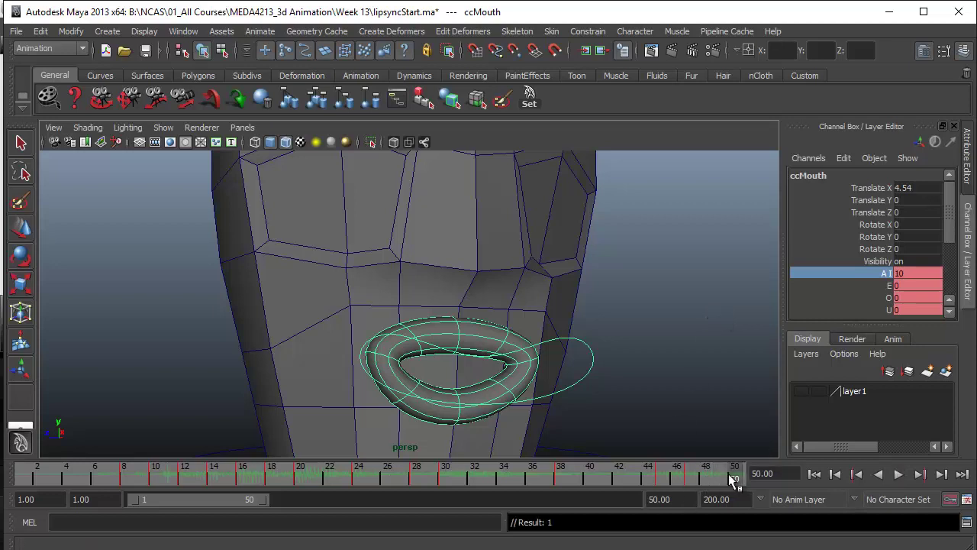
left_click(713, 474)
middle_click_drag(672, 294, 466, 294)
- Extend the playback range to end at frame 70
left_click(747, 478)
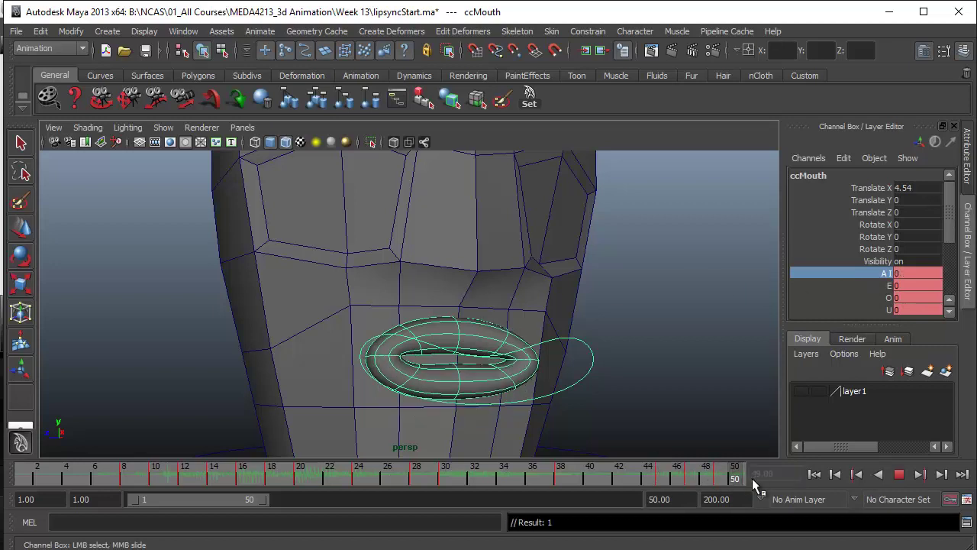
double_click(687, 500)
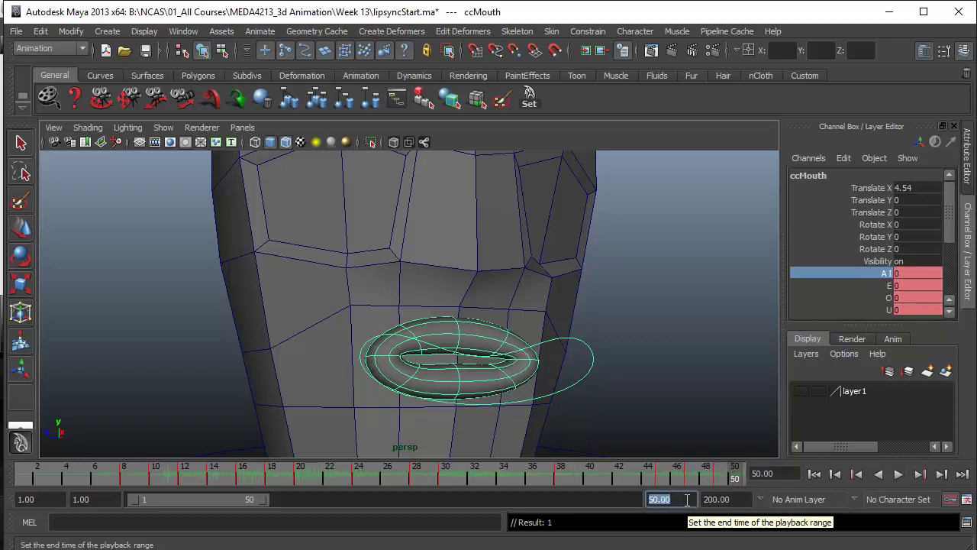
type("70")
key("Return")
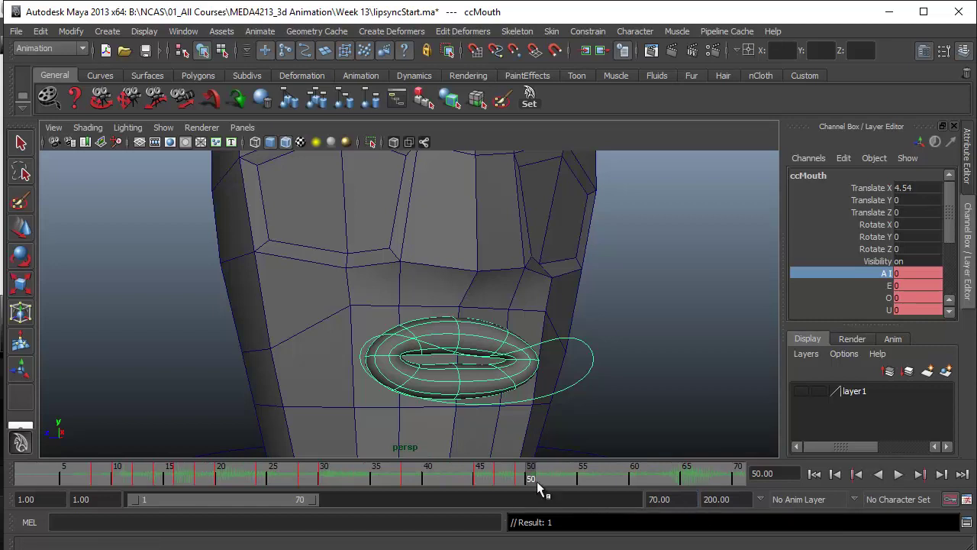
- Key the E channel at 10 on frame 51 and play back the lip-sync
mouse_move(537, 481)
left_mouse_down()
mouse_move(551, 477)
mouse_move(465, 478)
mouse_move(540, 484)
left_mouse_up()
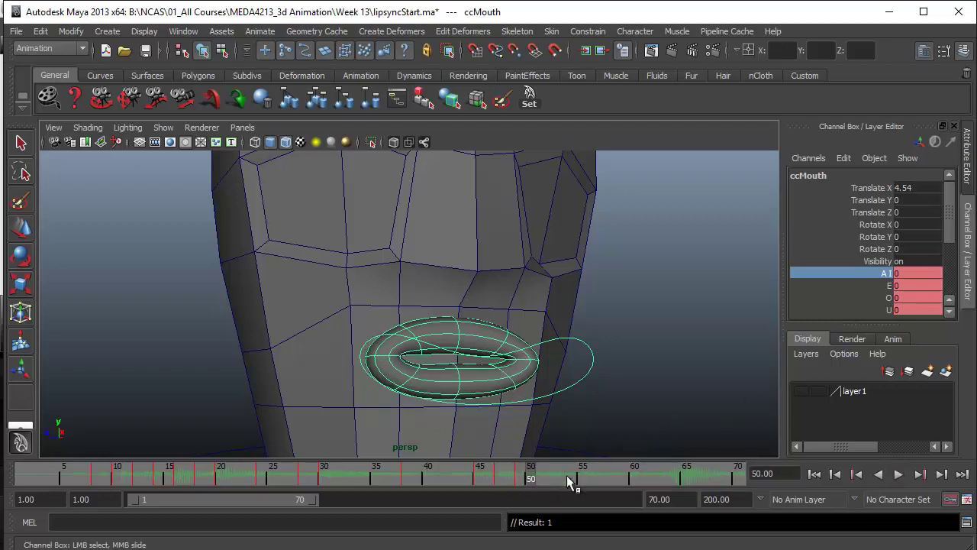
left_click(542, 479)
left_click(885, 285)
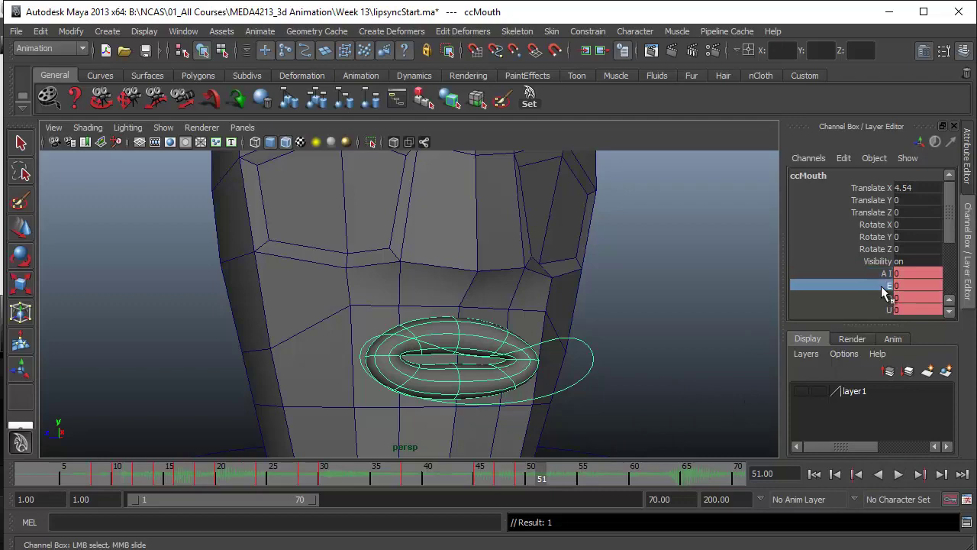
middle_click_drag(573, 340, 704, 353)
mouse_move(537, 474)
left_mouse_down()
mouse_move(412, 471)
mouse_move(560, 485)
mouse_move(488, 481)
mouse_move(520, 477)
left_mouse_up()
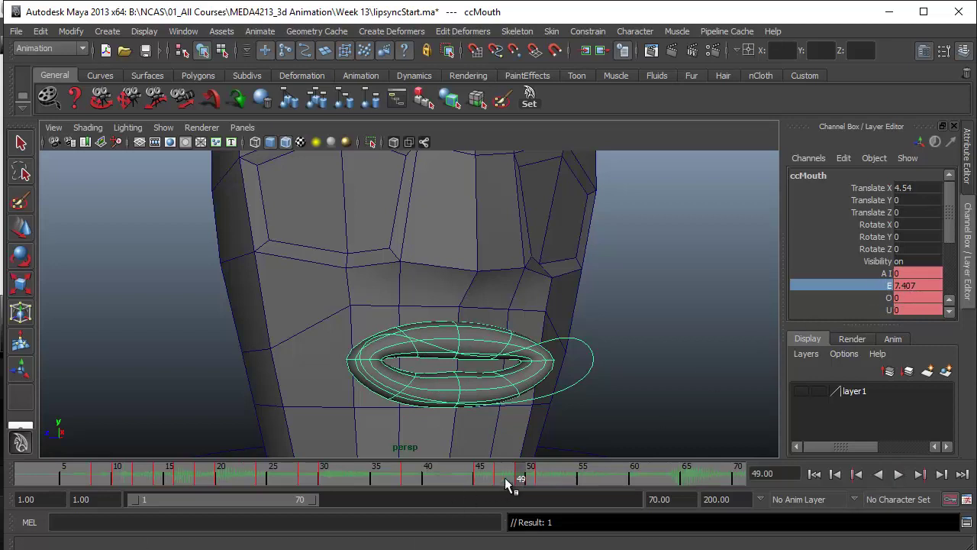
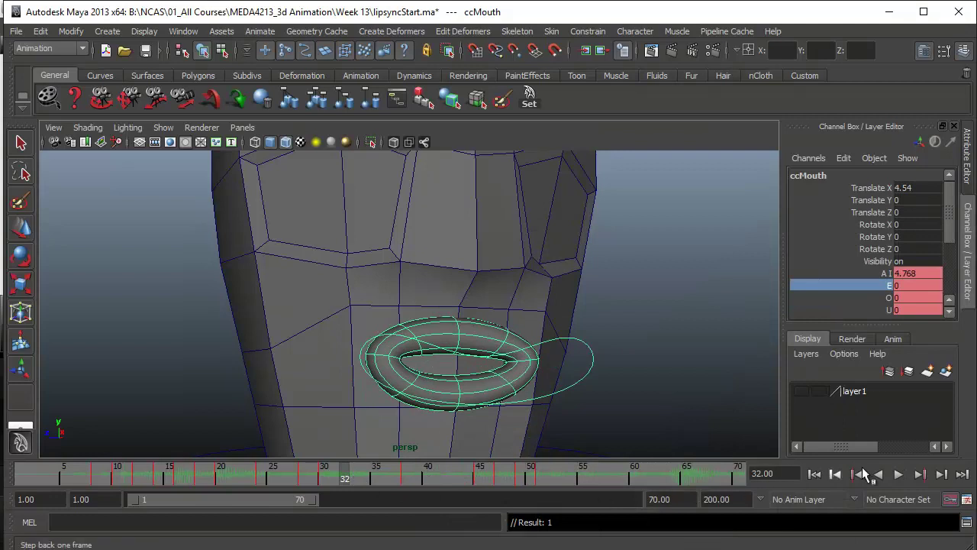
left_click(899, 474)
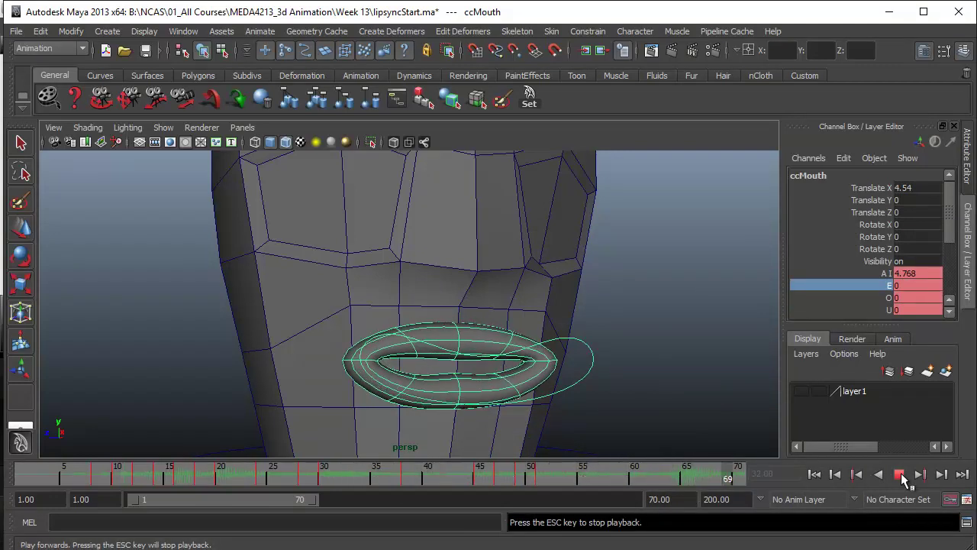
left_click(901, 475)
- Check the mouth between frames 45 and 48 and key E at 0 on frame 48
mouse_move(395, 472)
left_mouse_down()
mouse_move(517, 475)
mouse_move(456, 474)
mouse_move(517, 481)
mouse_move(487, 478)
left_mouse_up()
left_click(501, 478, "shift")
left_click(510, 478)
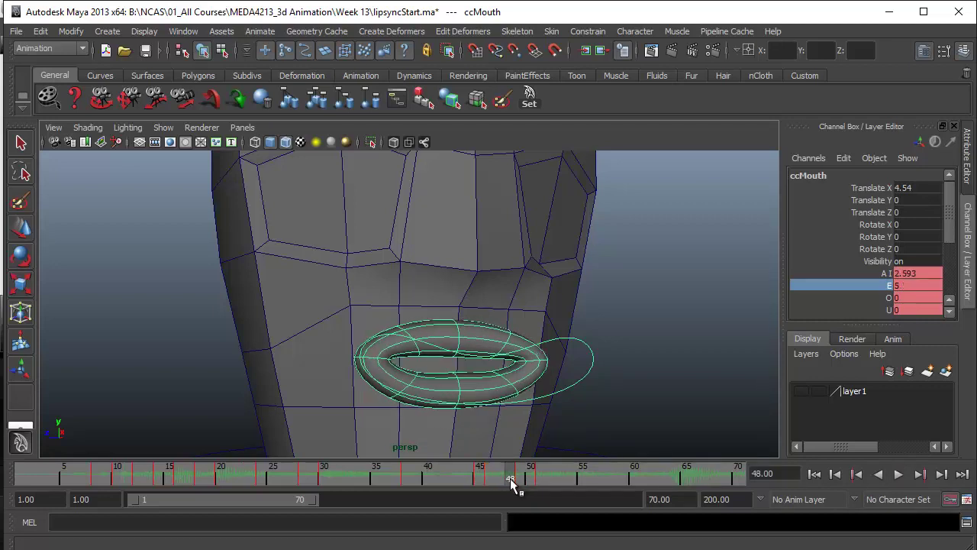
left_click(502, 482)
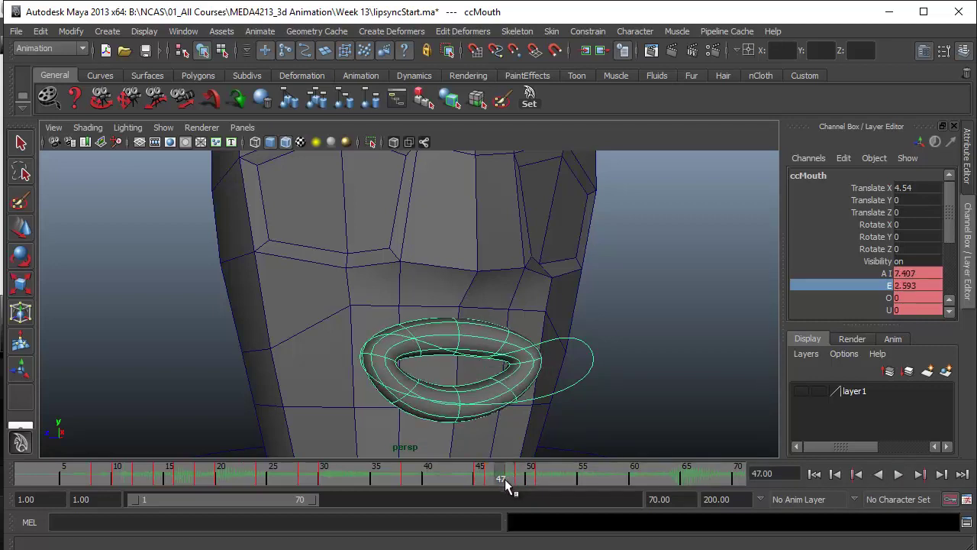
left_click_drag(504, 478, 500, 480)
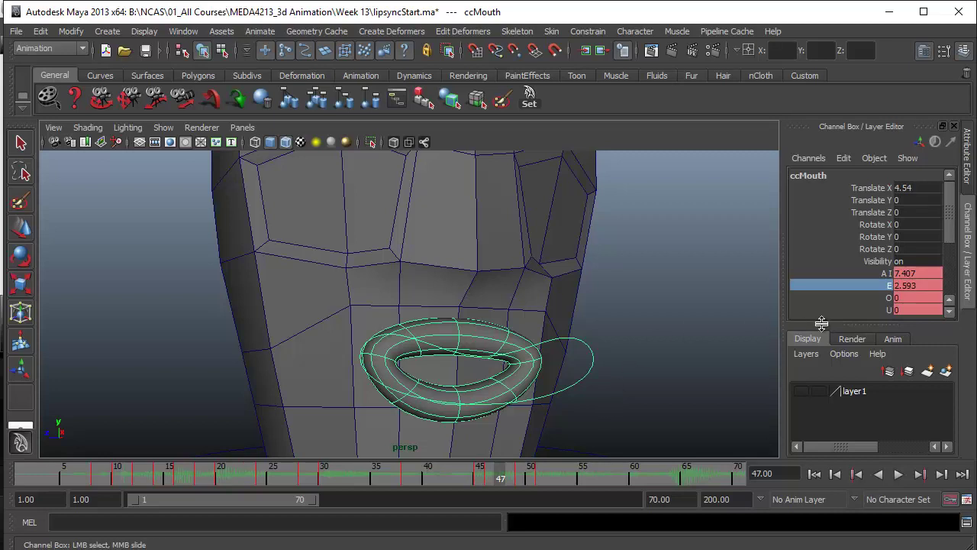
left_click(511, 479)
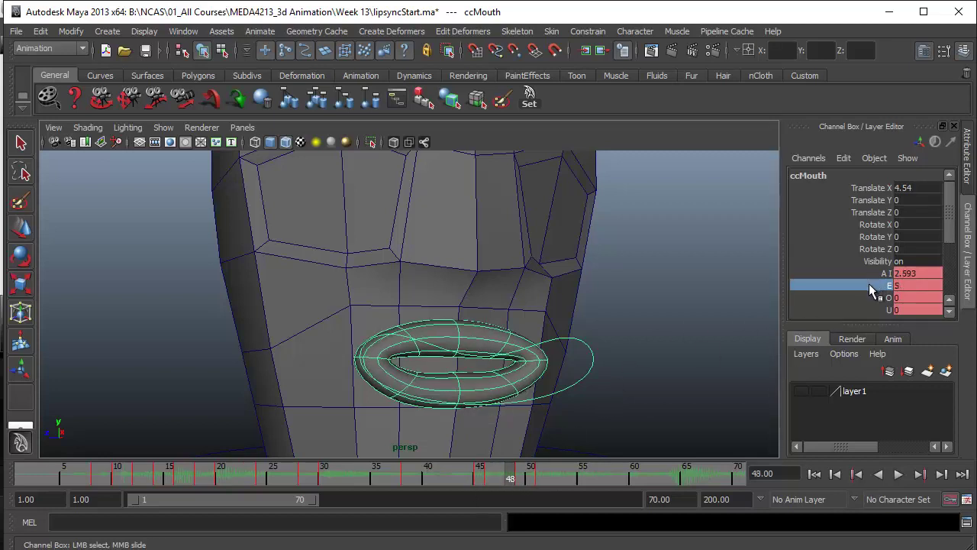
middle_click_drag(735, 324, 534, 336)
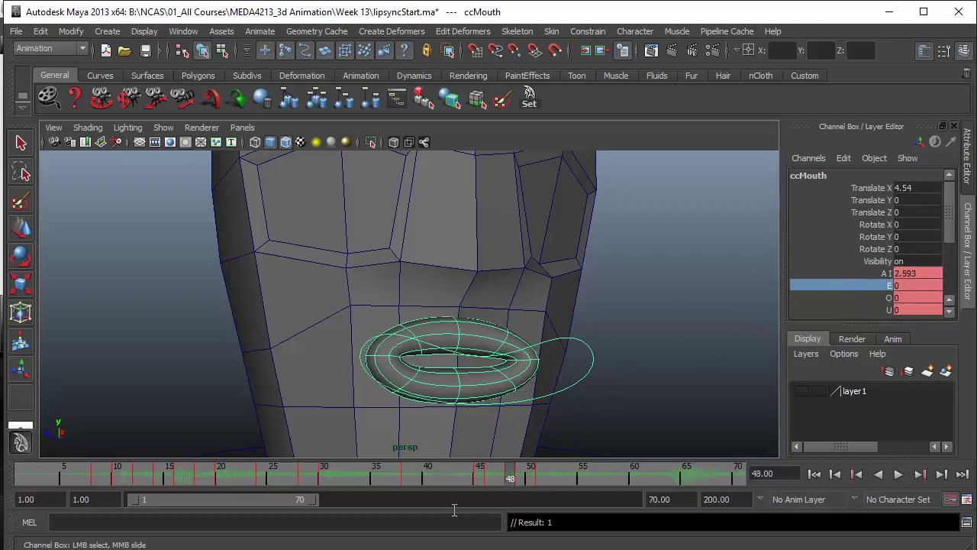
- Set the A I channel to 0 on frame 48 and play the audio
mouse_move(510, 479)
left_mouse_down()
mouse_move(475, 478)
mouse_move(547, 476)
mouse_move(442, 481)
mouse_move(517, 480)
left_mouse_up()
left_click(884, 273)
left_click(926, 272)
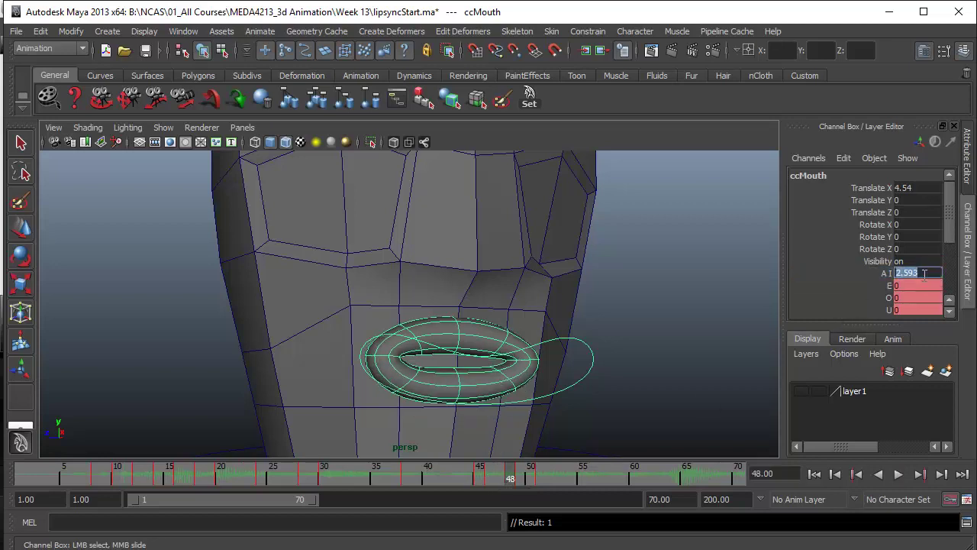
type("0")
key("Return")
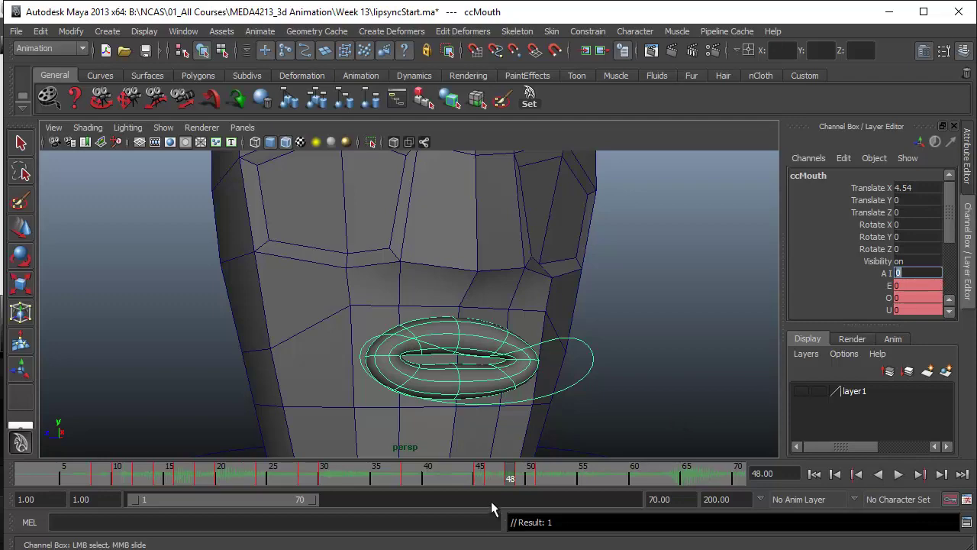
key("alt+v")
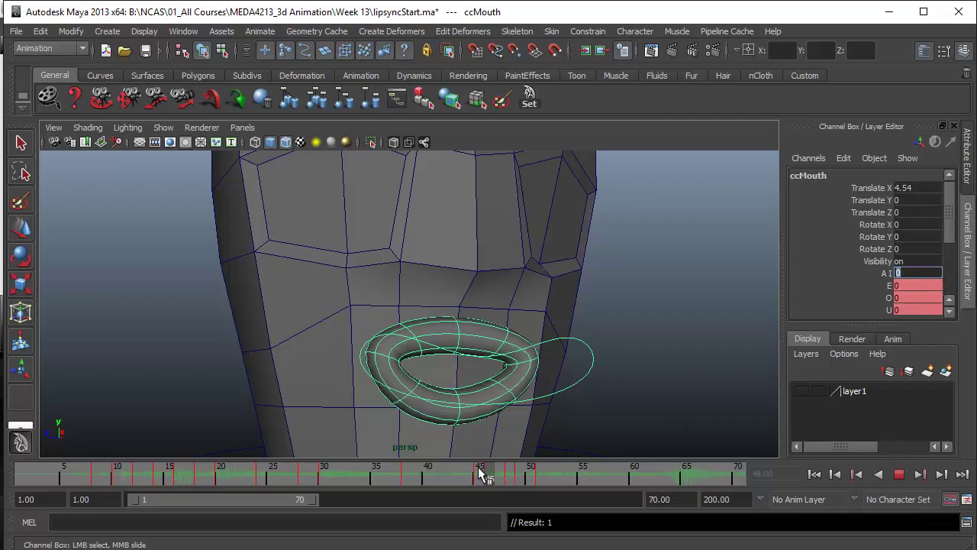
- Key the A I, E, O and U channels together on frame 51, holding E at 10
left_click(542, 477)
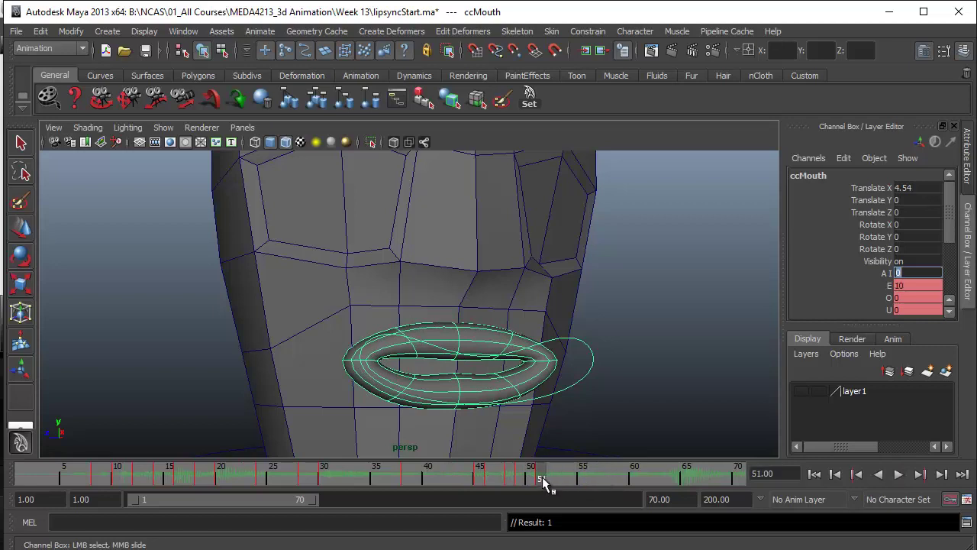
left_click_drag(883, 273, 888, 305)
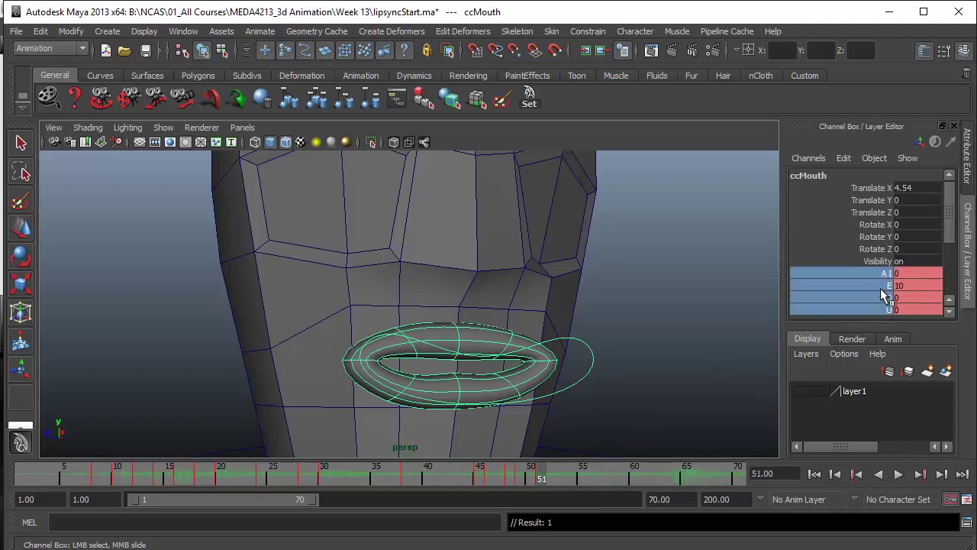
right_click(888, 305)
left_click(966, 26)
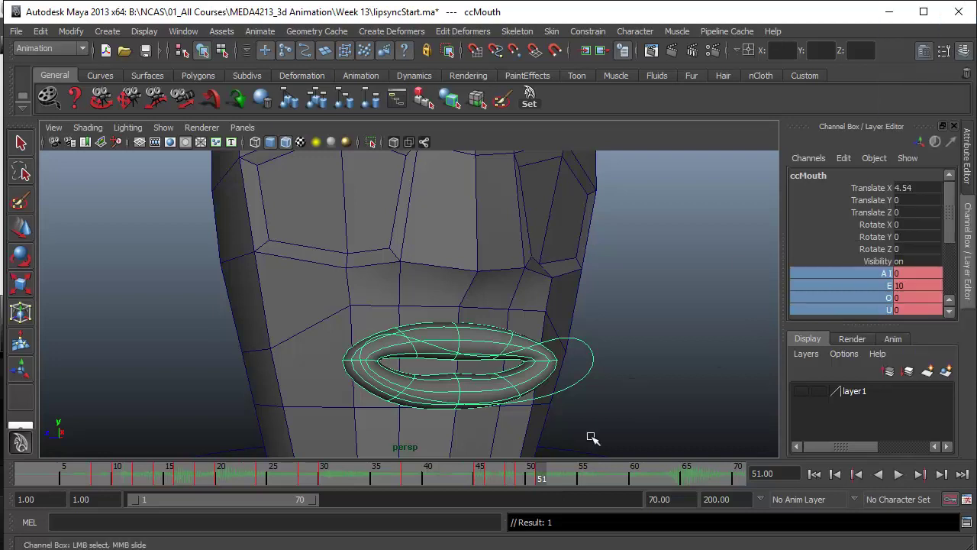
- Close the E shape by setting E to 0 on frame 52
left_click(552, 477)
left_click_drag(904, 286, 888, 284)
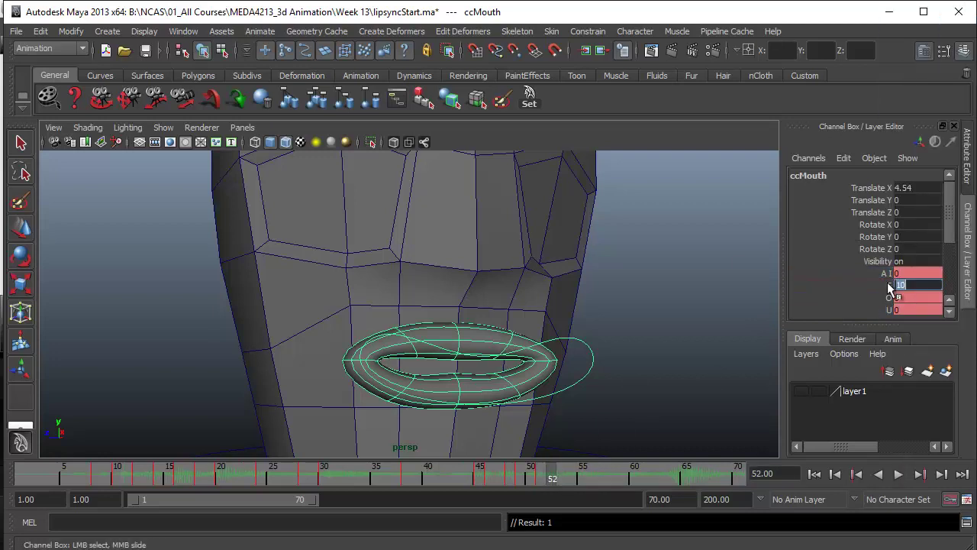
type("0")
key("Return")
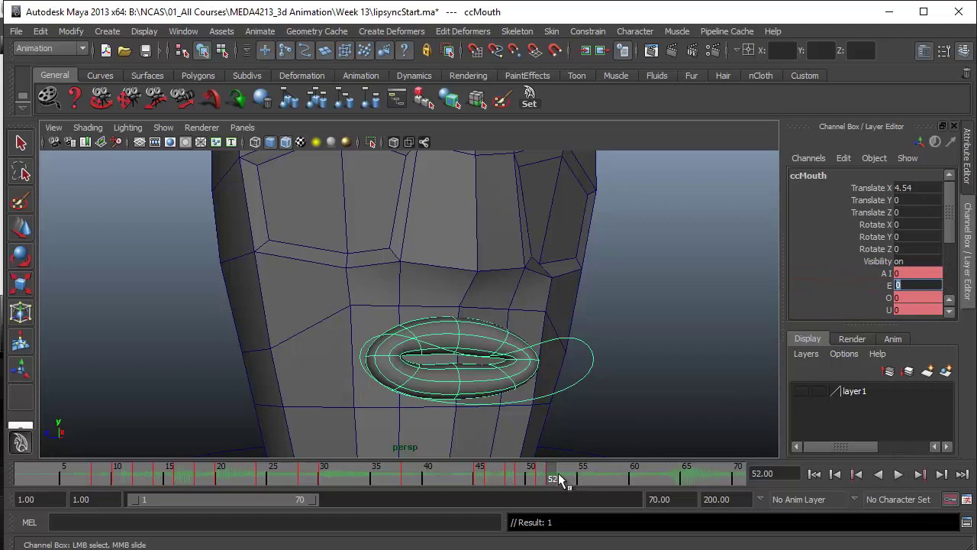
- Shape the O sound by keying O at 10 on frame 54 and at 0 on frame 55
left_click(572, 479)
left_click(884, 298)
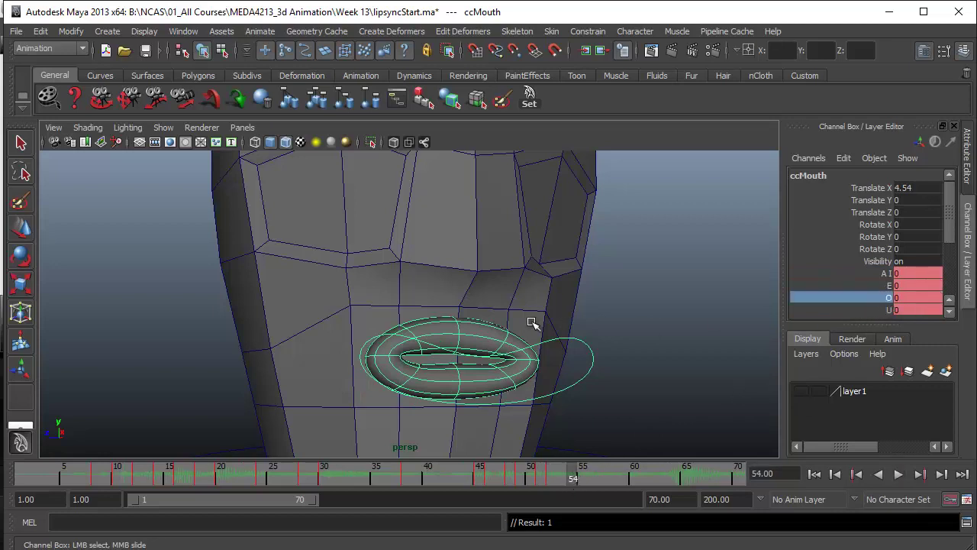
middle_click_drag(530, 323, 705, 324)
left_click_drag(597, 488, 569, 488)
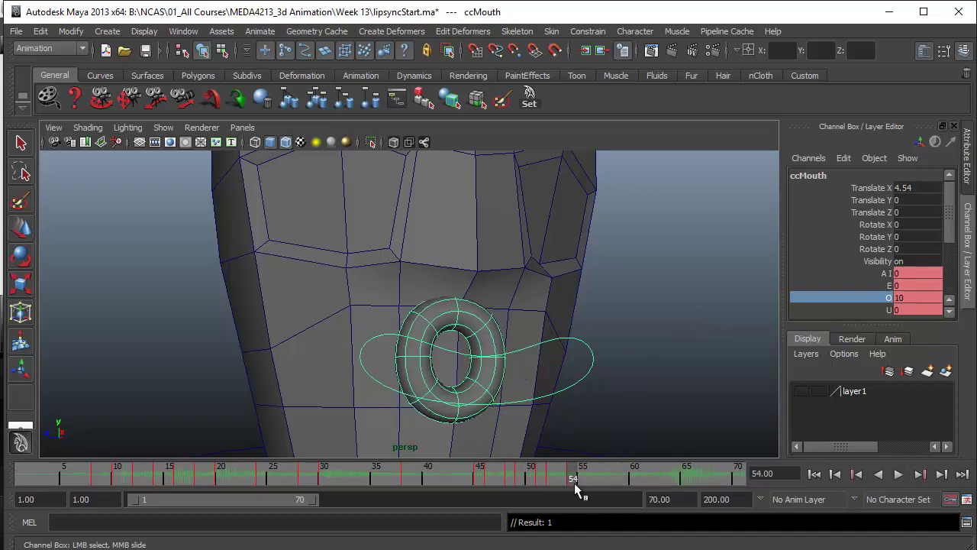
left_click(582, 479)
middle_click_drag(623, 326, 478, 337)
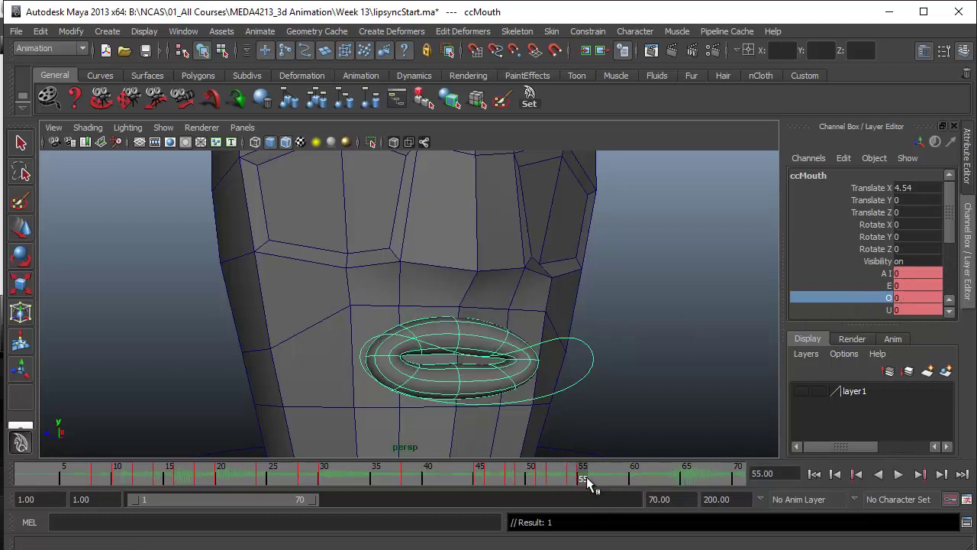
- Soften the O shape to about 5.7 on frame 54 and scrub across it to check
mouse_move(586, 477)
left_mouse_down()
mouse_move(533, 477)
mouse_move(573, 478)
left_mouse_up()
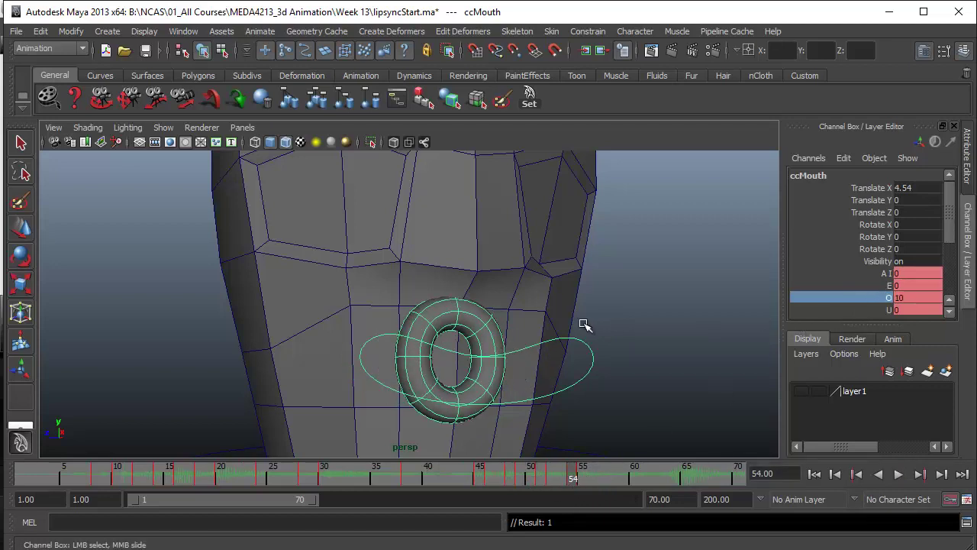
middle_click_drag(585, 325, 542, 333)
mouse_move(550, 478)
left_mouse_down()
mouse_move(535, 475)
mouse_move(622, 475)
mouse_move(568, 478)
left_mouse_up()
double_click(570, 481)
left_click(575, 478)
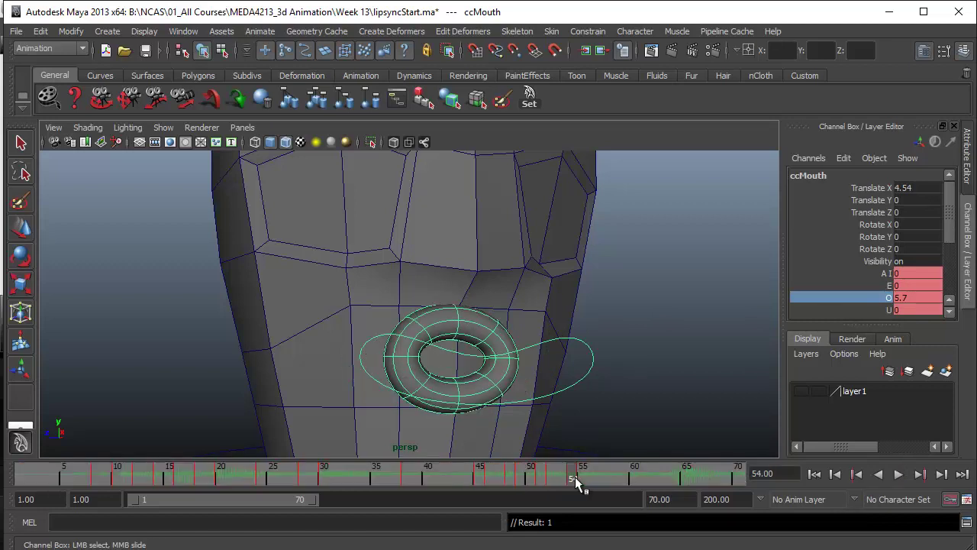
- Shape the following E sound by keying E at 7.5 on frame 56 and at 0 on frame 58
mouse_move(568, 478)
left_mouse_down()
mouse_move(598, 474)
mouse_move(552, 478)
mouse_move(615, 475)
mouse_move(538, 474)
mouse_move(597, 480)
mouse_move(555, 480)
mouse_move(591, 479)
mouse_move(562, 483)
mouse_move(582, 487)
mouse_move(592, 479)
left_mouse_up()
left_click(878, 286)
middle_click_drag(626, 329, 688, 379)
key("s")
key("alt+v")
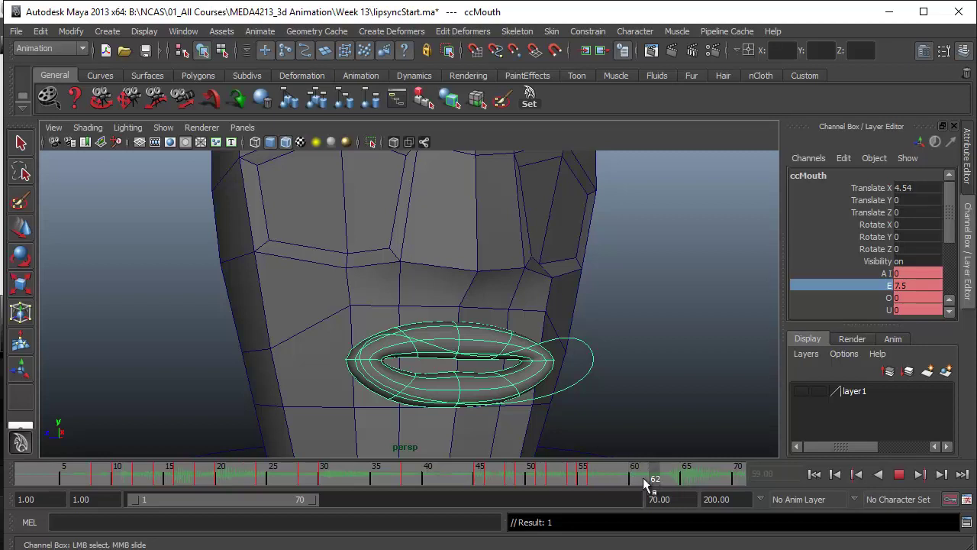
left_click_drag(611, 478, 614, 478)
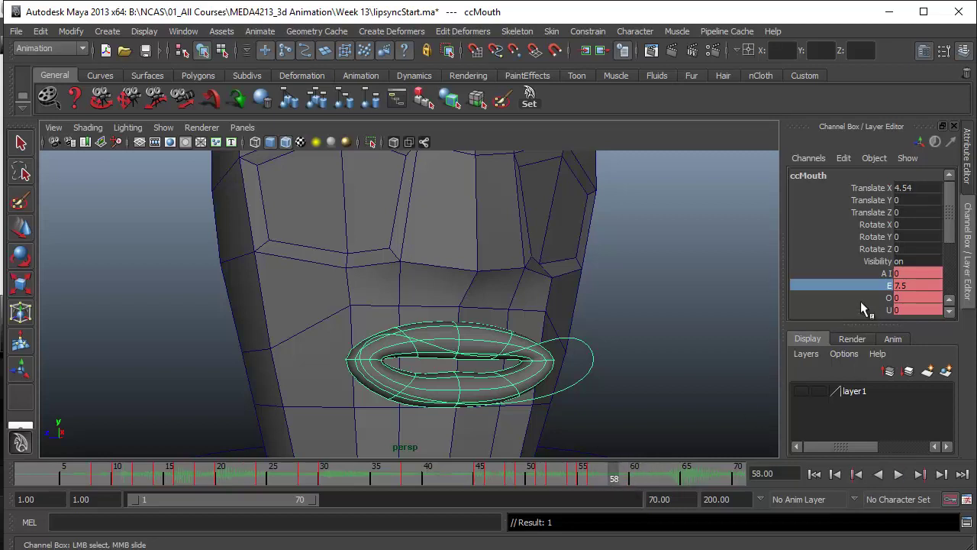
middle_click_drag(661, 345, 495, 384)
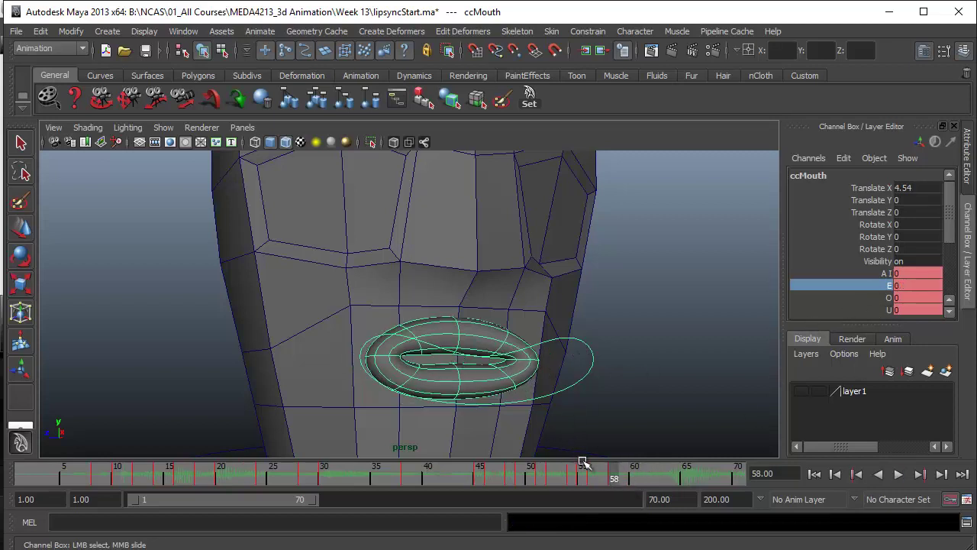
- Listen to the audio around frames 58 to 61 and key A I, E, O and U together at 0 on frame 59
key("alt+v")
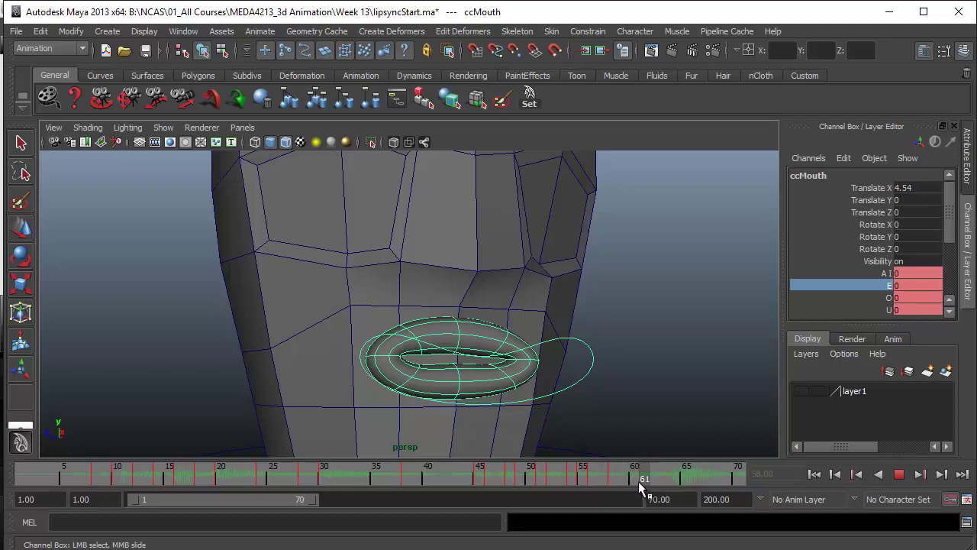
left_click(630, 481)
key("alt+v")
left_click(611, 480)
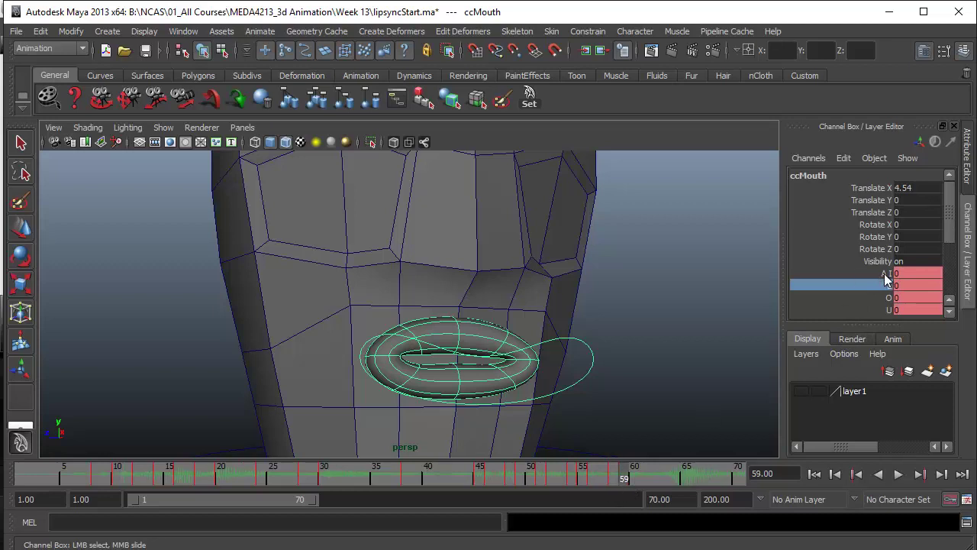
scroll(884, 298, "down", 3)
scroll(875, 271, "up", 5)
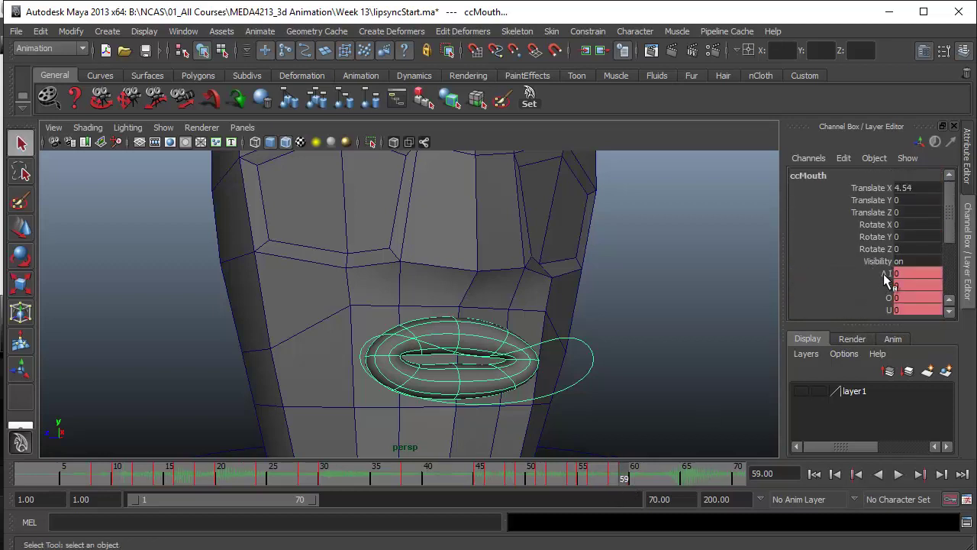
left_click_drag(885, 275, 883, 313)
right_click(883, 285)
left_click(925, 24)
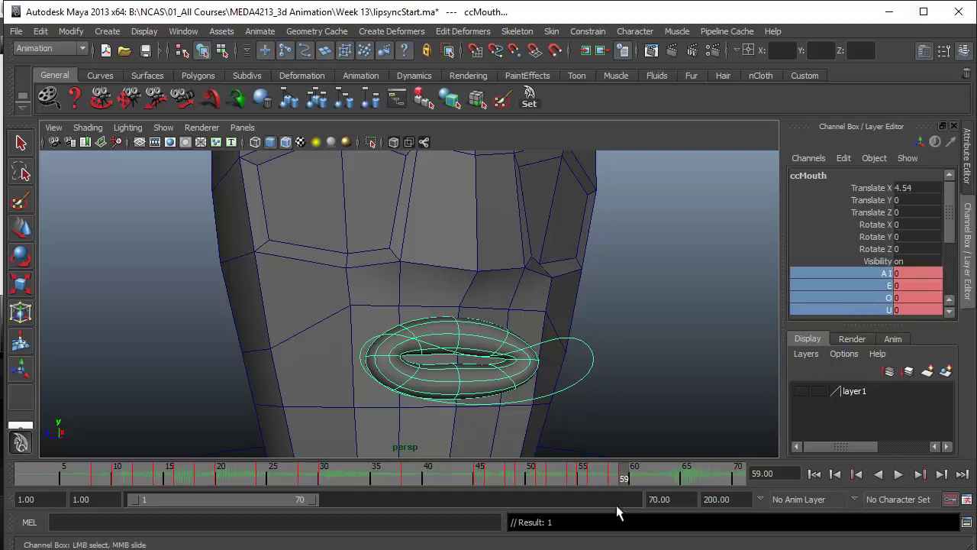
- Key A I at about 8.9 on frame 60 and at 0 on frame 62, and replay the lip-sync
left_click(635, 478)
left_click(882, 275)
middle_click_drag(613, 339, 653, 340)
left_click(655, 474)
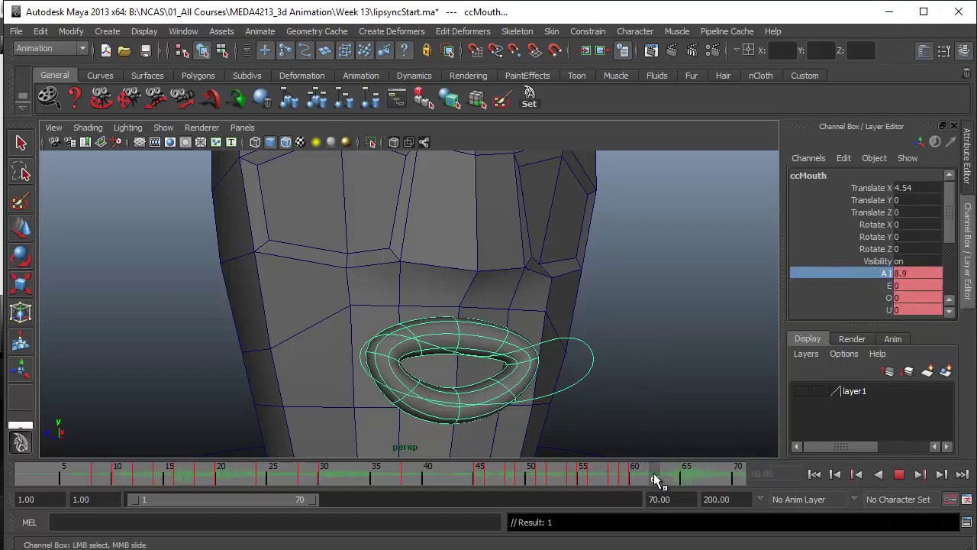
middle_click_drag(760, 284, 710, 294)
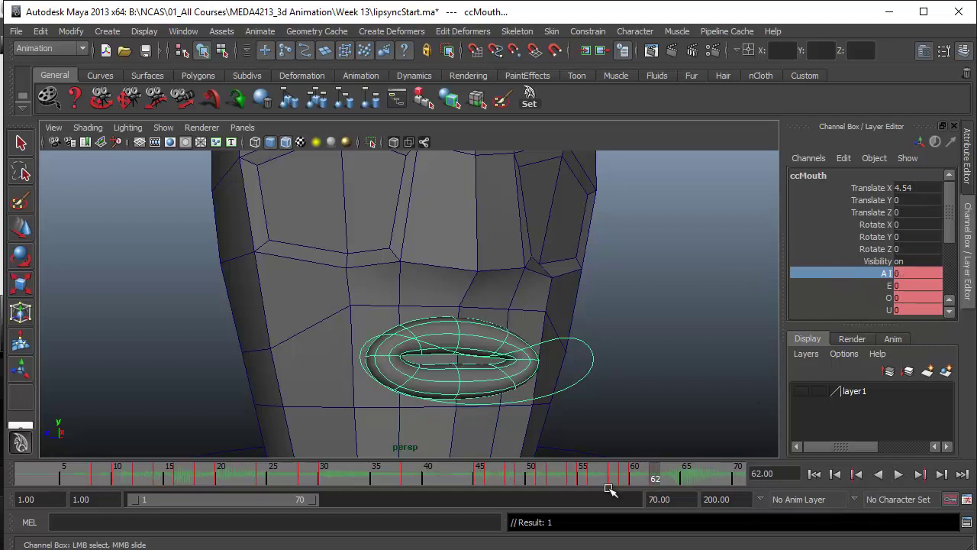
mouse_move(633, 480)
left_mouse_down()
mouse_move(575, 480)
mouse_move(678, 481)
mouse_move(614, 484)
mouse_move(671, 489)
left_mouse_up()
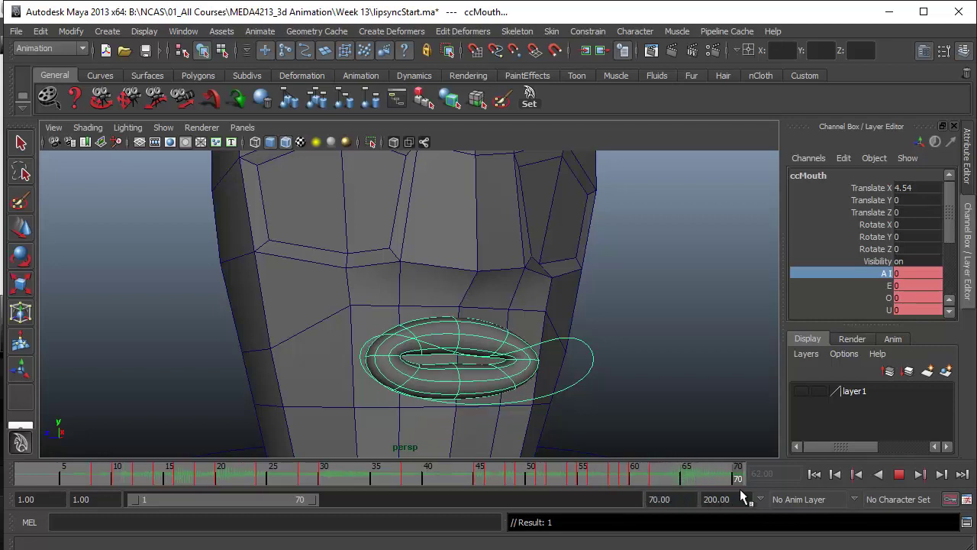
left_click(898, 476)
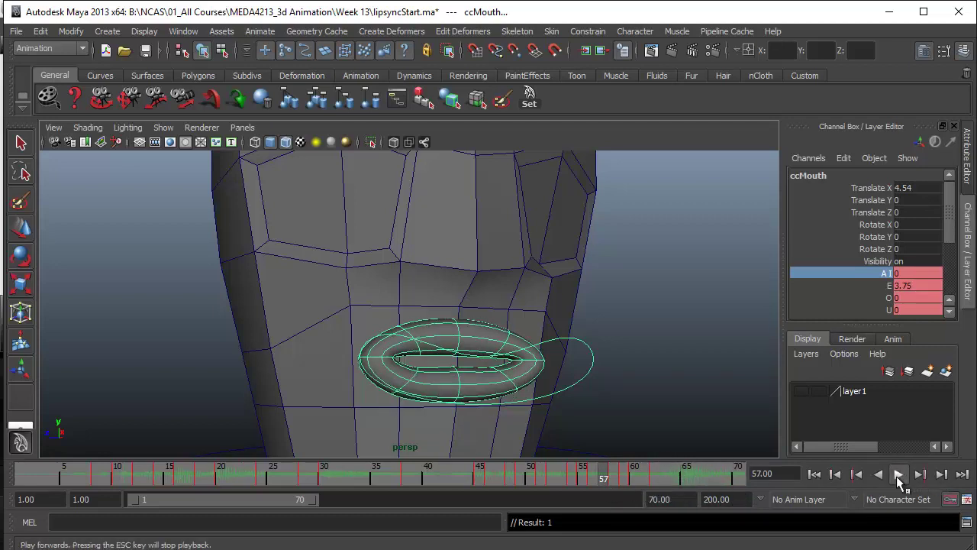
left_click(899, 474)
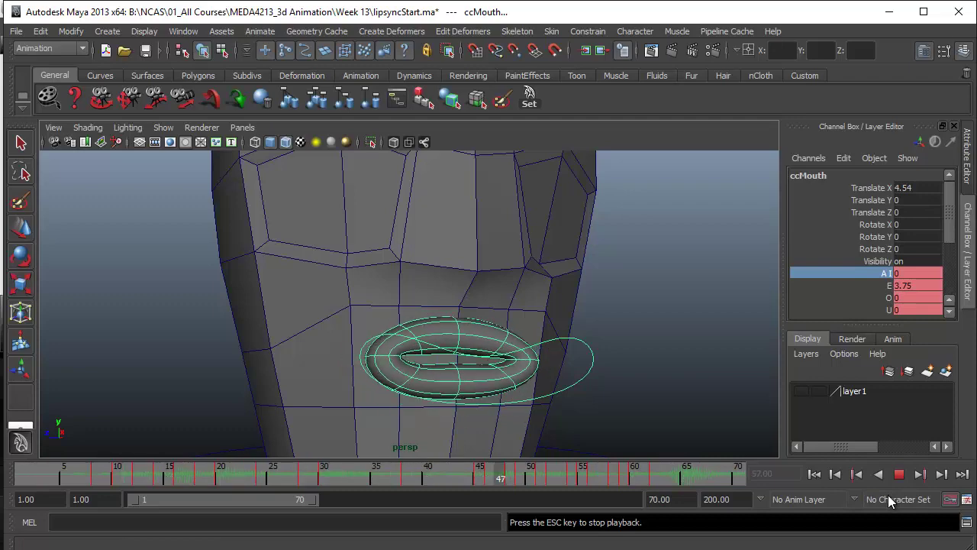
- Stop playback, extend the playback range to frame 200, and scrub across the timeline to preview the remaining dialogue
left_click(899, 474)
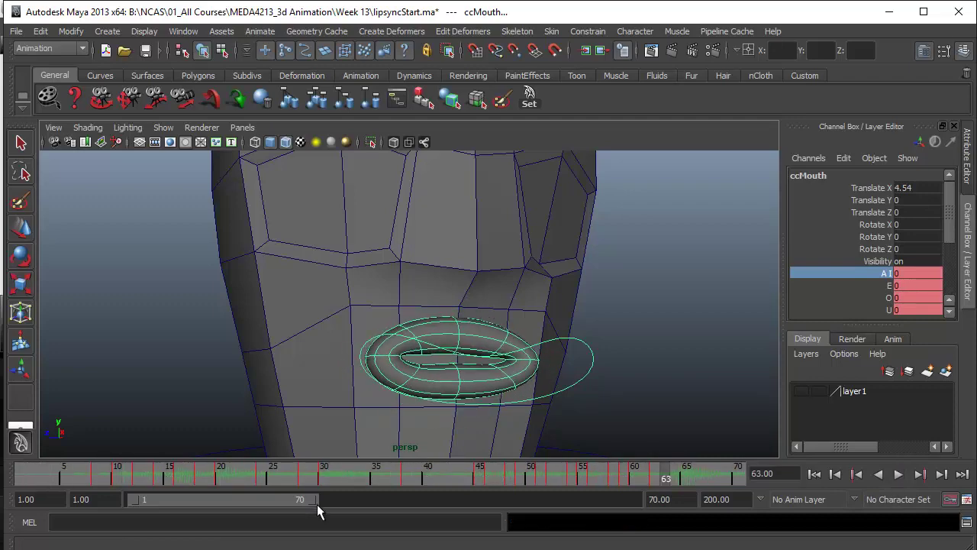
left_click_drag(330, 500, 708, 498)
left_click_drag(300, 475, 612, 487)
left_click(352, 477)
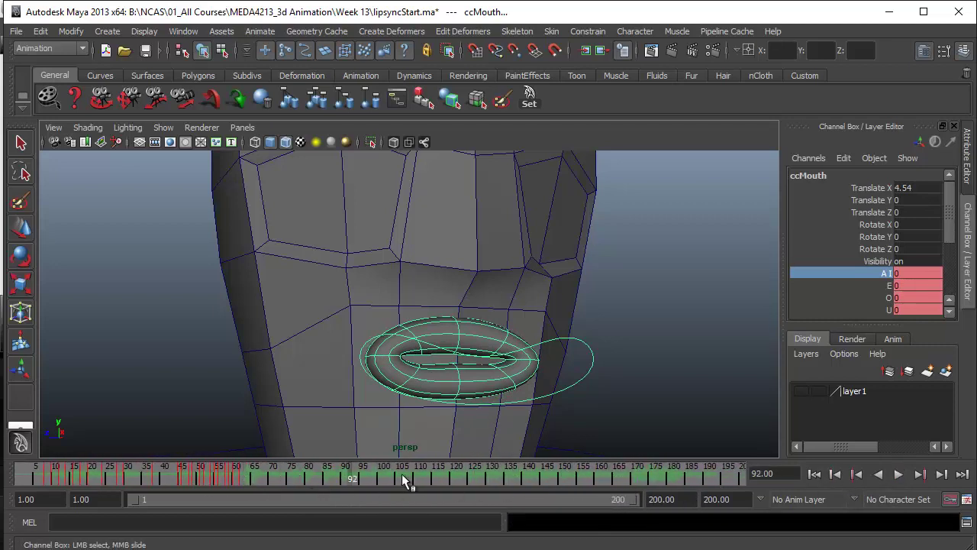
- Select the ccHead control ring beneath the head and key all its channels on frame 1
right_click_drag(547, 373, 486, 374, "alt")
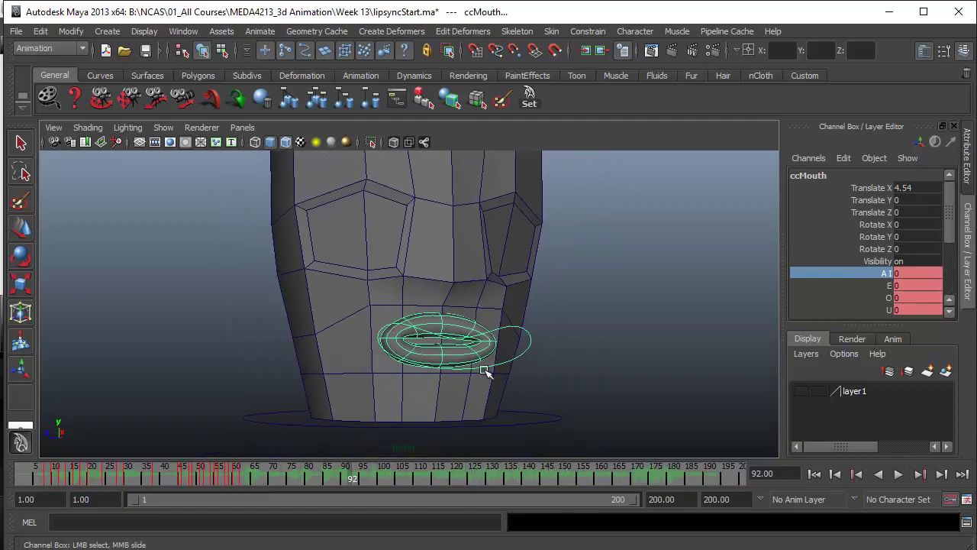
left_click_drag(487, 374, 526, 423, "alt")
left_click(534, 433)
right_click_drag(608, 426, 532, 403, "alt")
left_click_drag(323, 477, 2, 483)
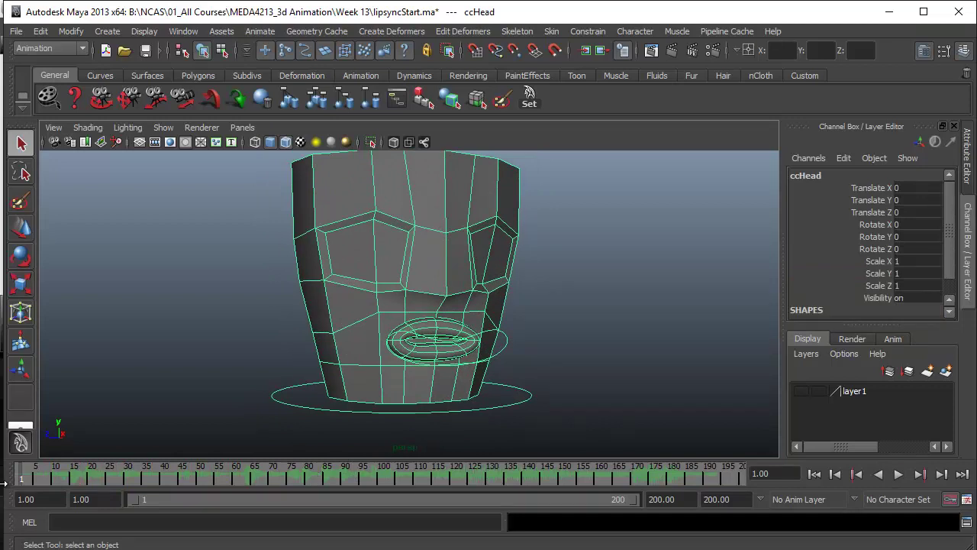
key("s")
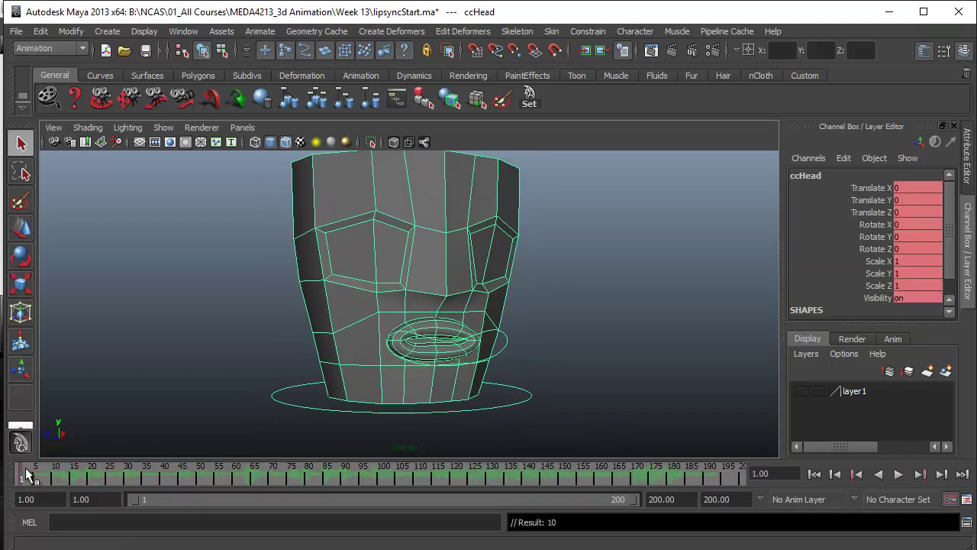
- Move ccHead sideways to about 0.485 in Translate X on frame 35, and play back the start of the movement
left_click(74, 478)
key("w")
left_click_drag(419, 398, 424, 401)
mouse_move(53, 479)
left_mouse_down()
mouse_move(99, 480)
mouse_move(42, 484)
mouse_move(70, 482)
left_mouse_up()
key("alt+v")
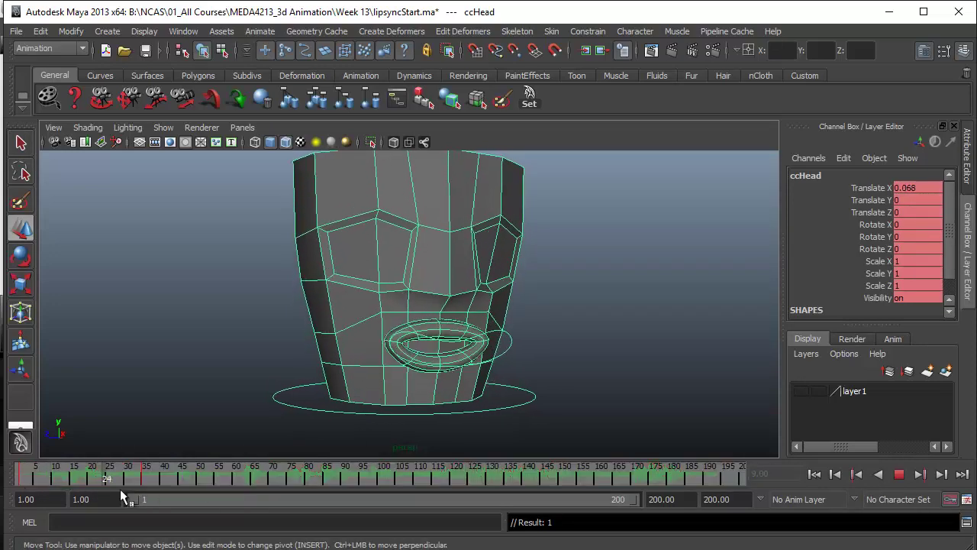
key("alt+v")
- Rotate ccHead to about 1.979, -0.901, -8.579 on frame 35, key the rotation, and replay the animation
key("e")
left_click_drag(397, 349, 418, 354)
key("shift+e")
key("alt+v")
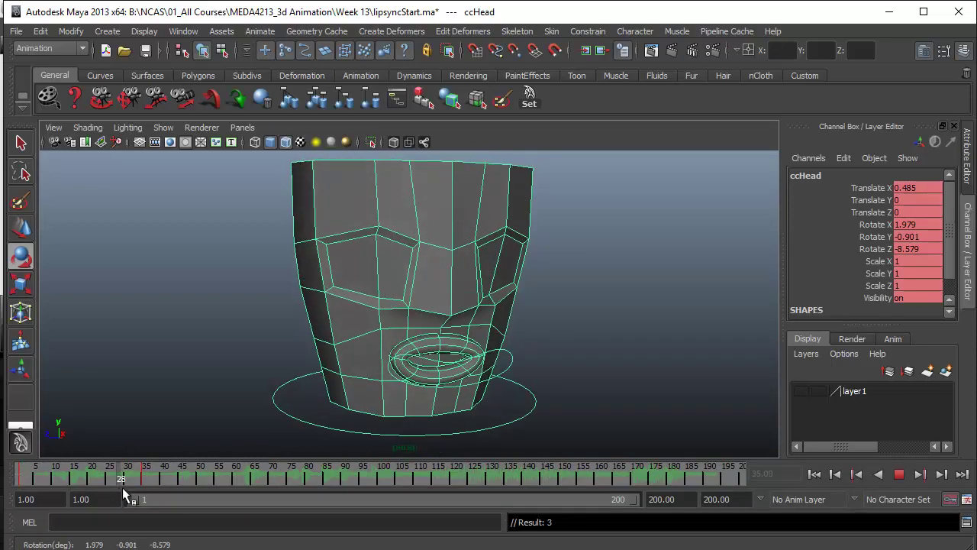
- Key ccHead's rotation at about 2.241, -15.341, -4.94 on frame 60, and scrub across the turn to check it
left_click_drag(279, 495, 272, 486)
left_click(235, 478)
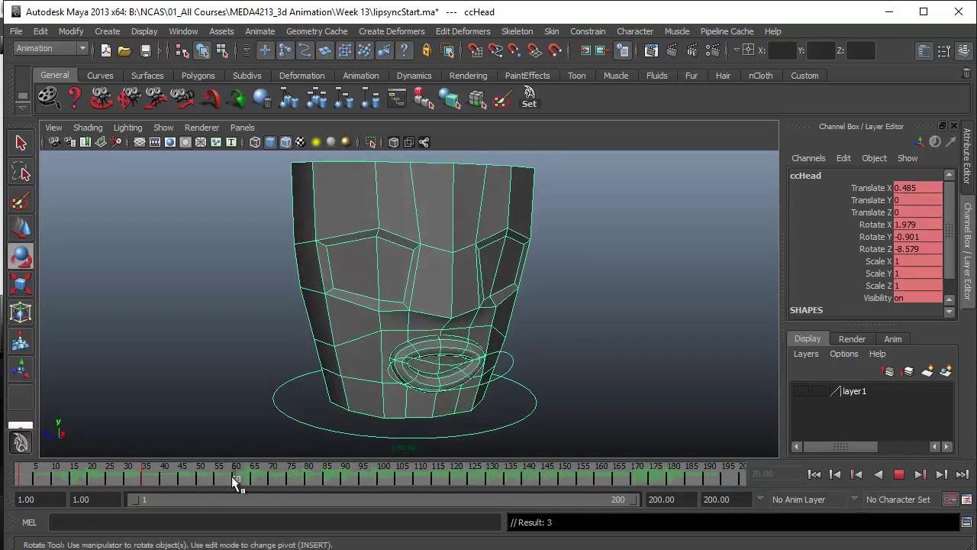
left_click_drag(386, 386, 339, 381)
key("shift+e")
left_click_drag(145, 470, 234, 481)
- Key ccHead's position on frame 60 with Translate Z at about 0.454, and scrub through the whole timeline
key("w")
left_click_drag(370, 408, 348, 414)
key("shift+w")
left_click_drag(92, 472, 742, 496)
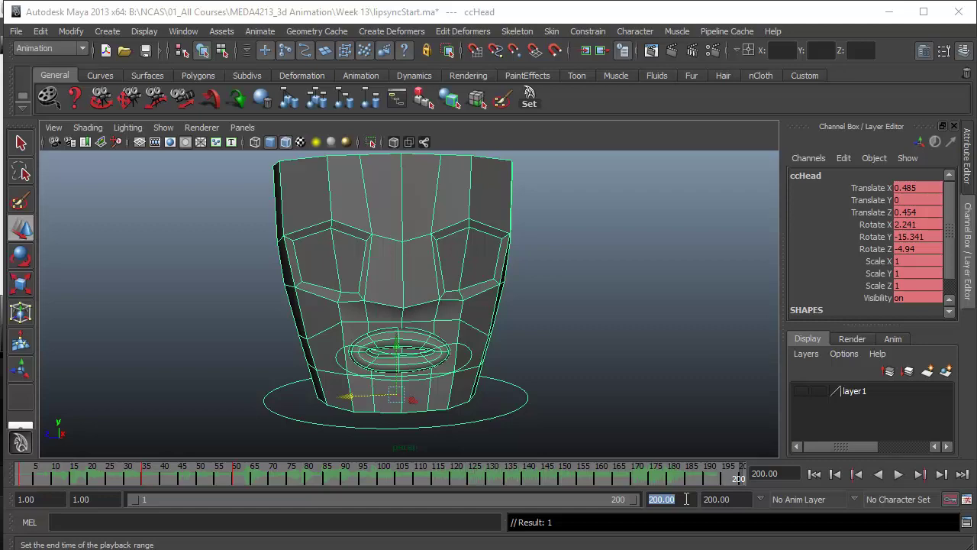
- Set the playback range to end at frame 60 and play the lip-sync with the head movement
type("60")
key("Return")
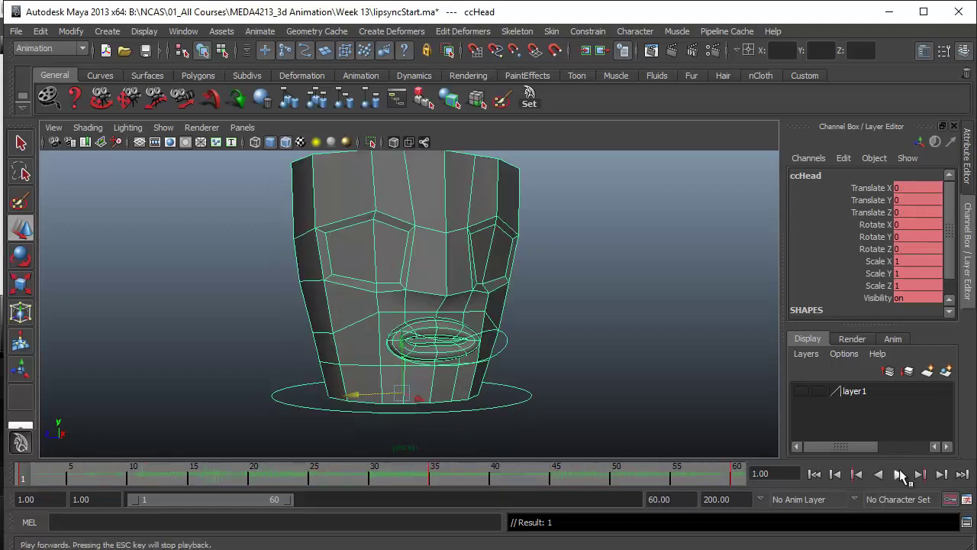
left_click(899, 474)
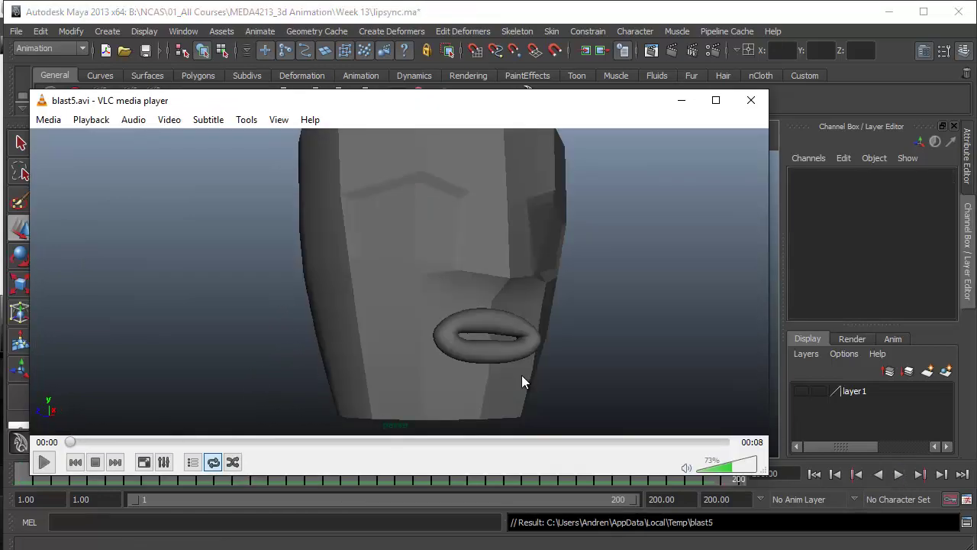
- Play the blast5.avi playblast in VLC media player to review the finished lip-sync animation
left_click(44, 463)
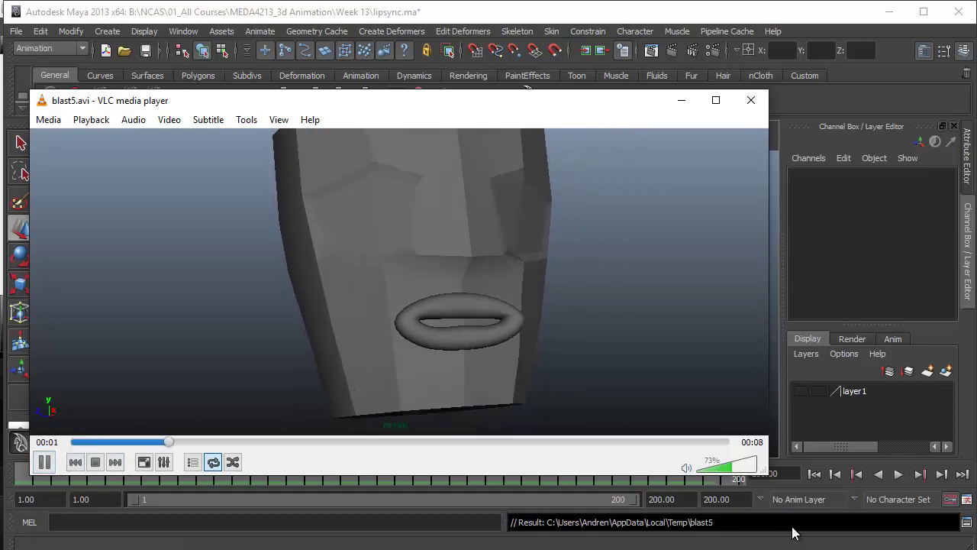